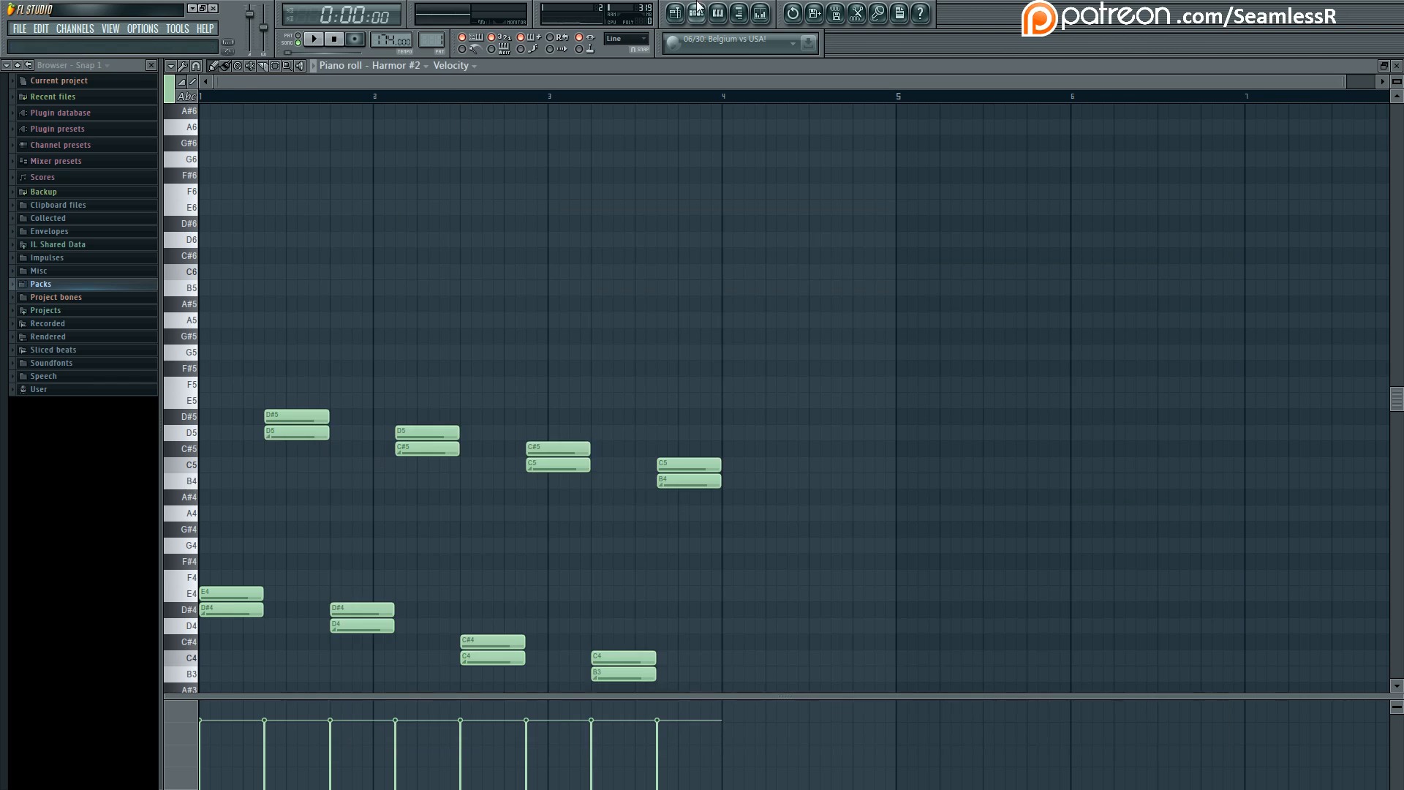
Step: Play back the vocal clips and Pattern 1 in the Playlist with the track heights reduced
key("F5")
key("space")
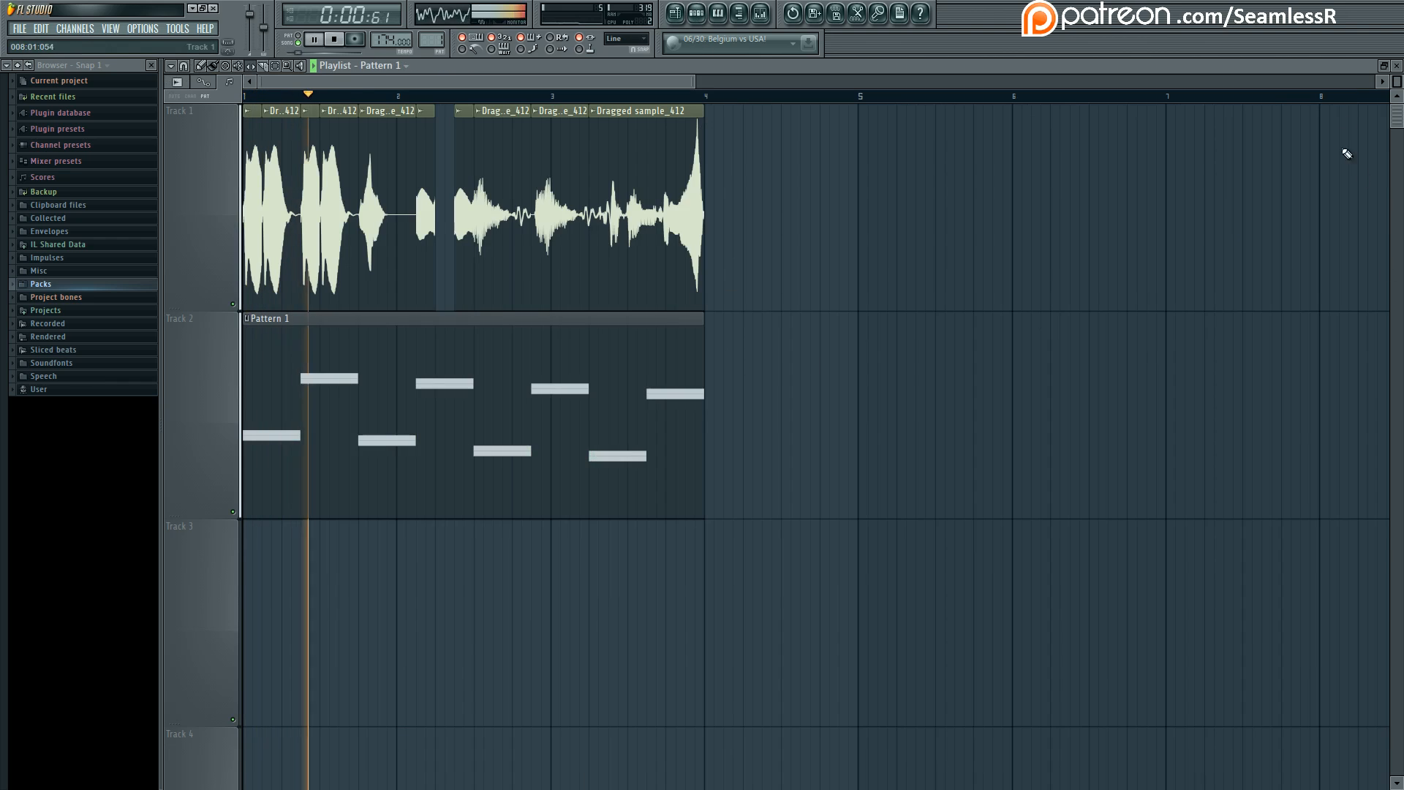
scroll(534, 333, "down", 3)
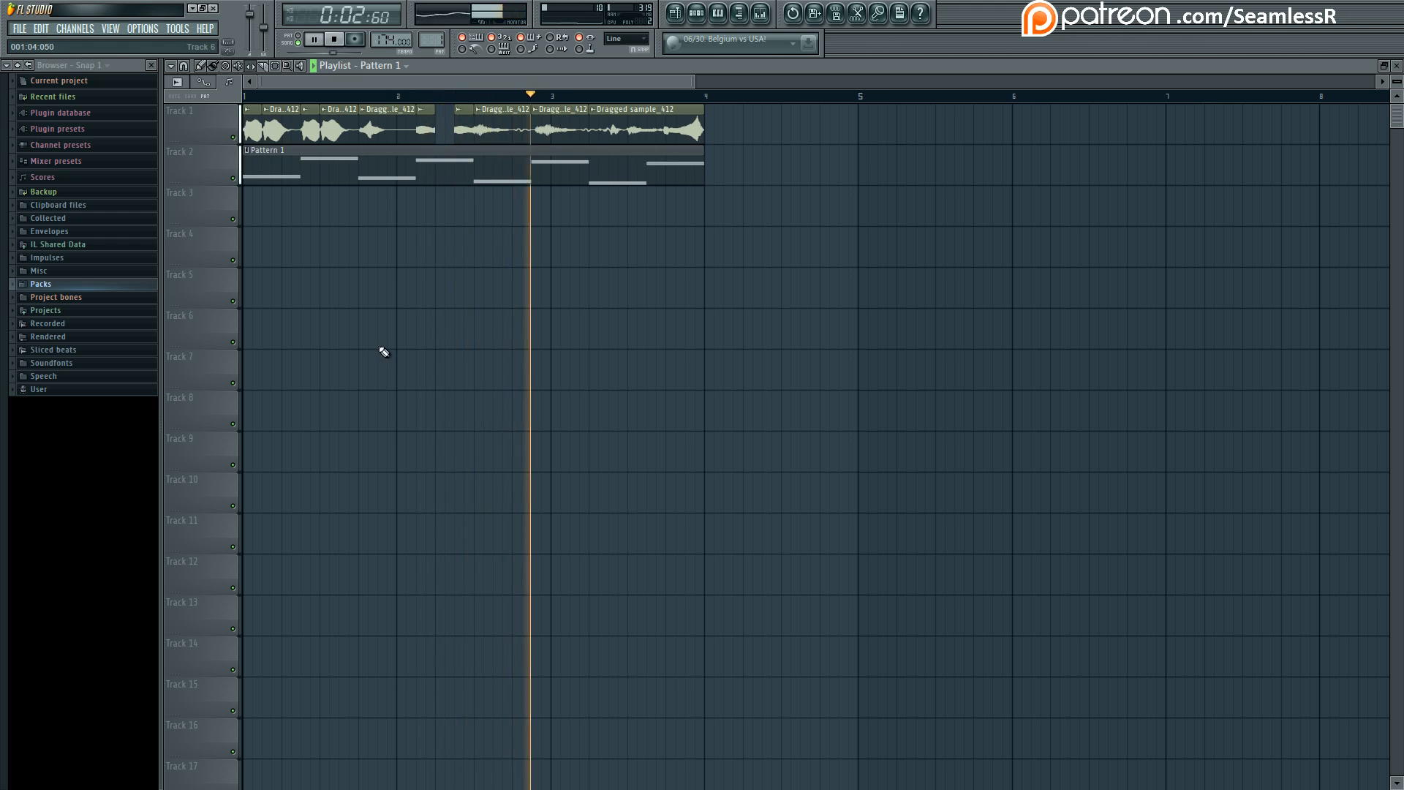
key("space")
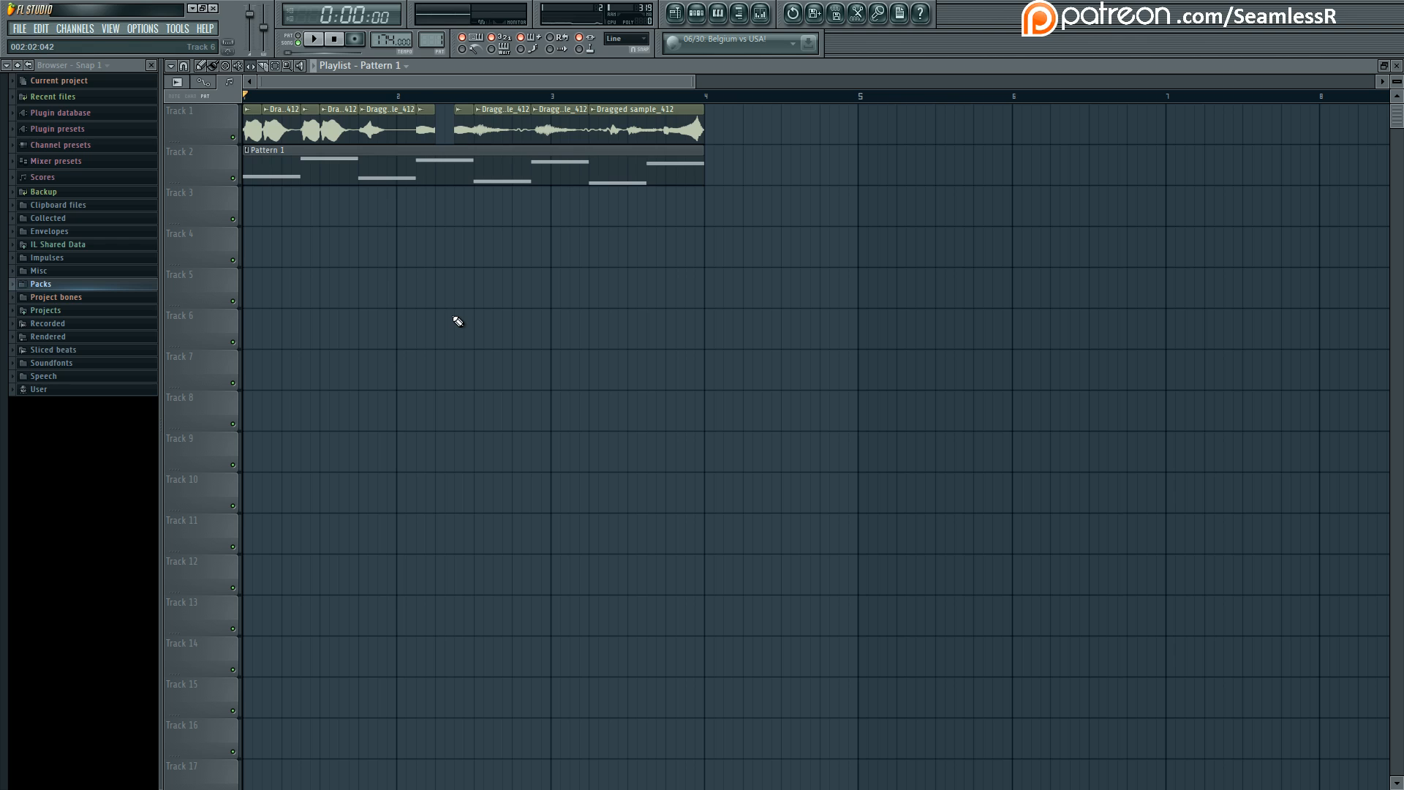
Step: Open the Harmor #2 synth from the channel rack to view its settings
key("F9")
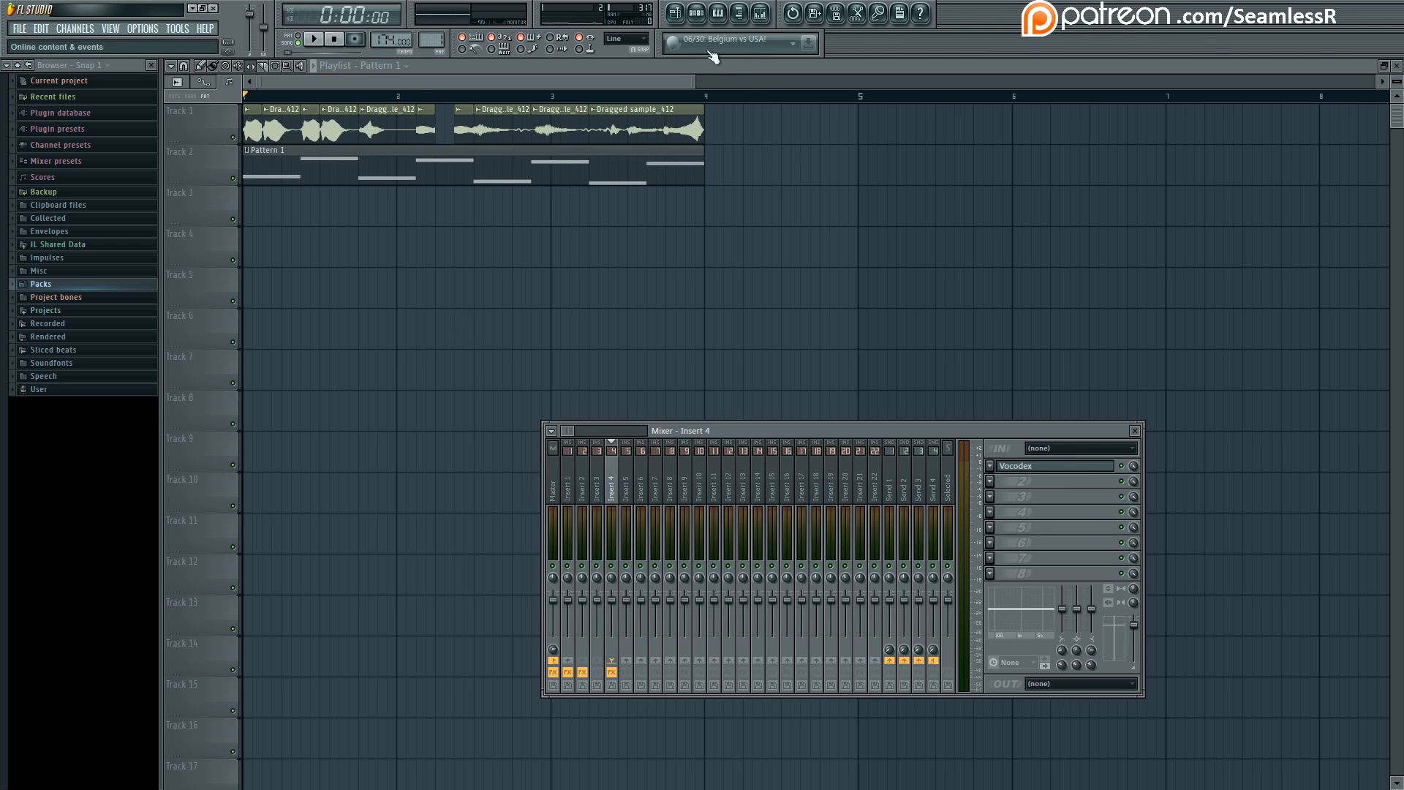
left_click(698, 18)
left_click(635, 241)
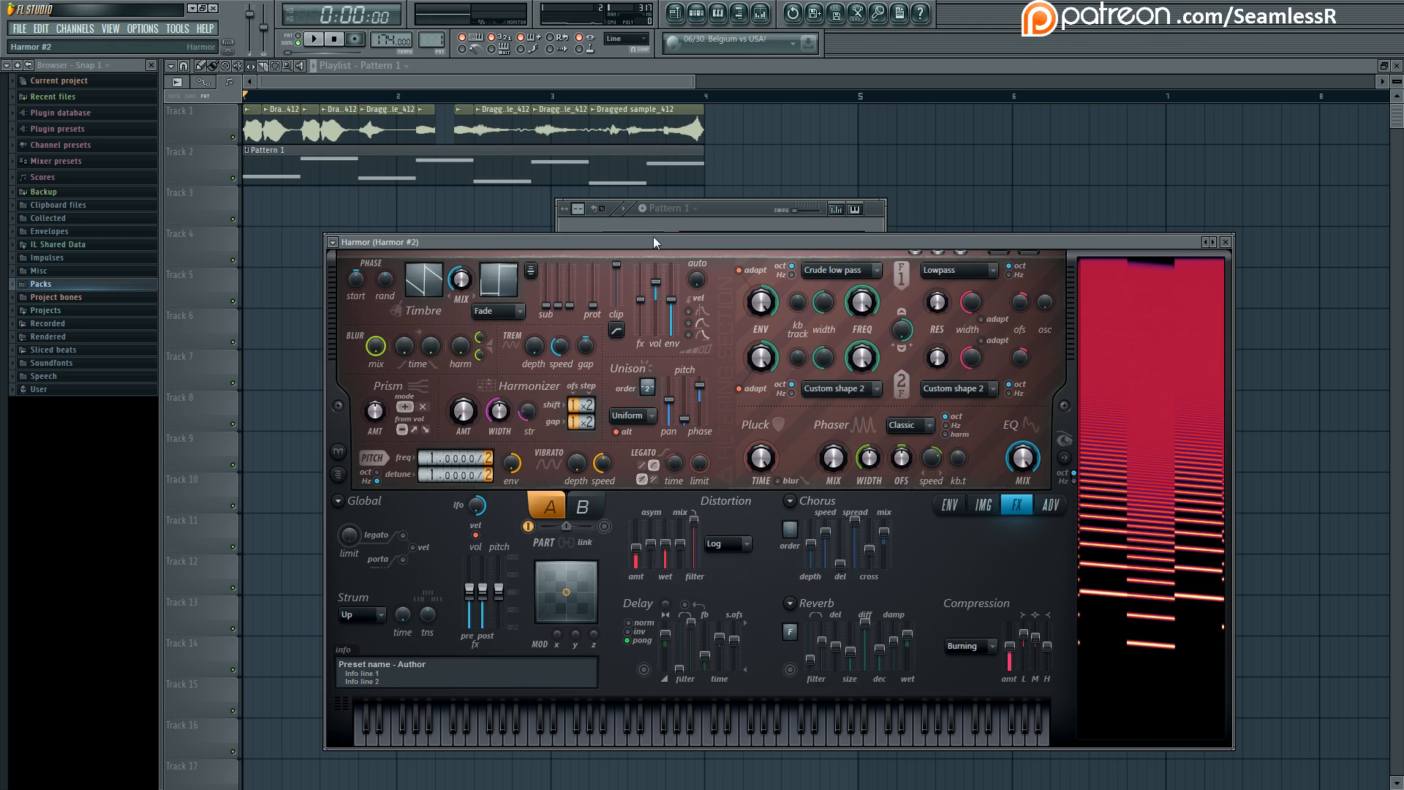
left_click_drag(682, 299, 643, 252)
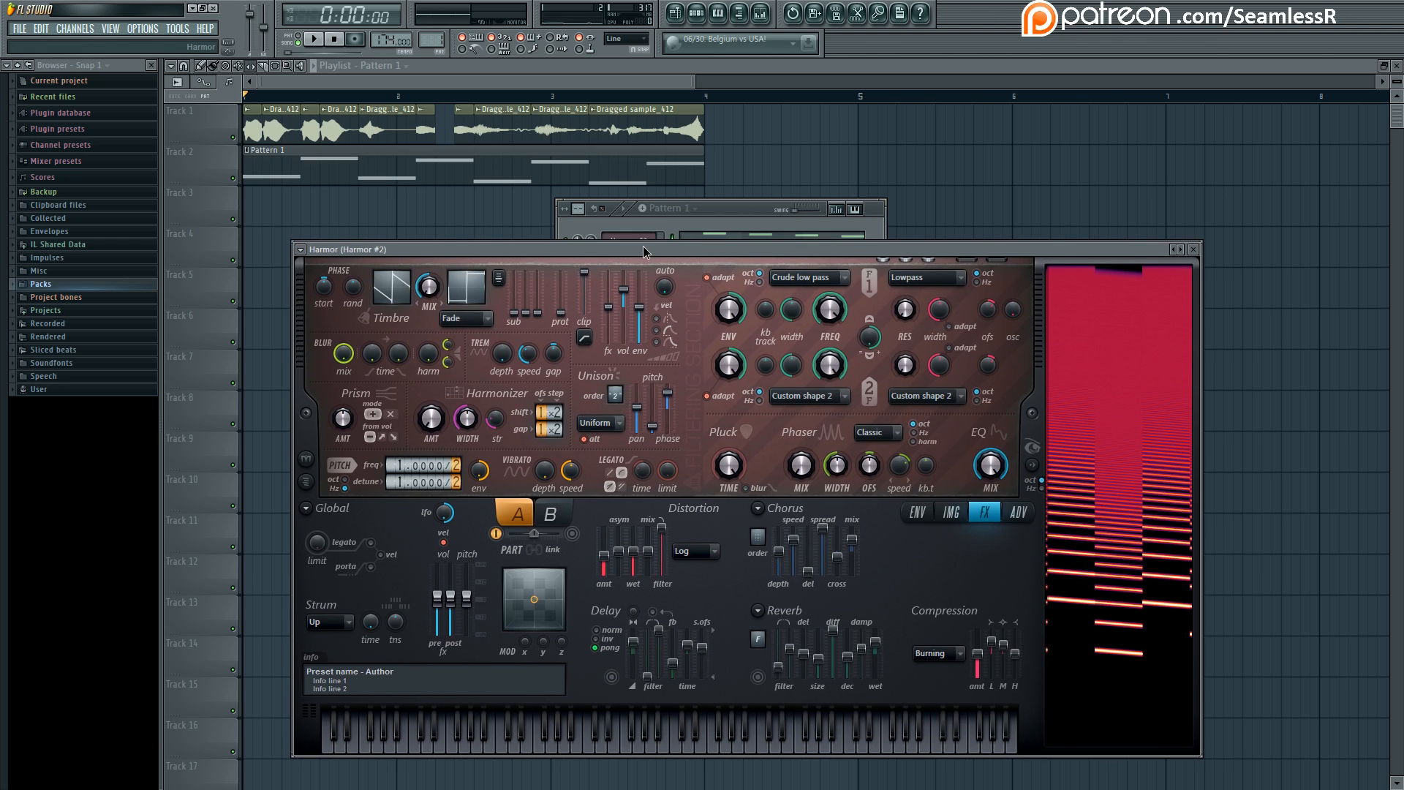
Step: Review the mixer routing of Inserts 1, 2 and 4, and play the song to watch their levels
left_click(739, 13)
left_click(572, 490)
left_click(583, 490)
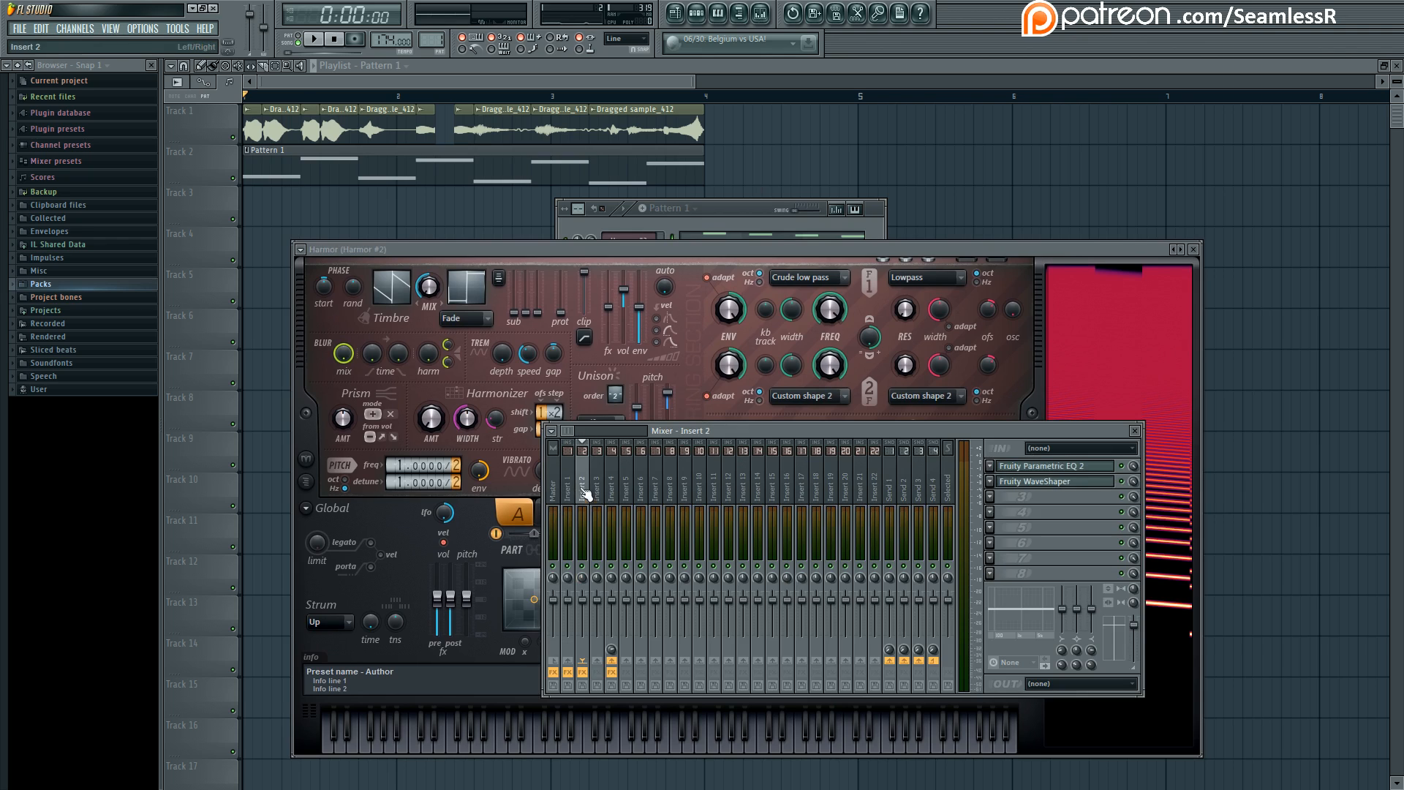
right_click(557, 659)
left_click(566, 667)
left_click(608, 566)
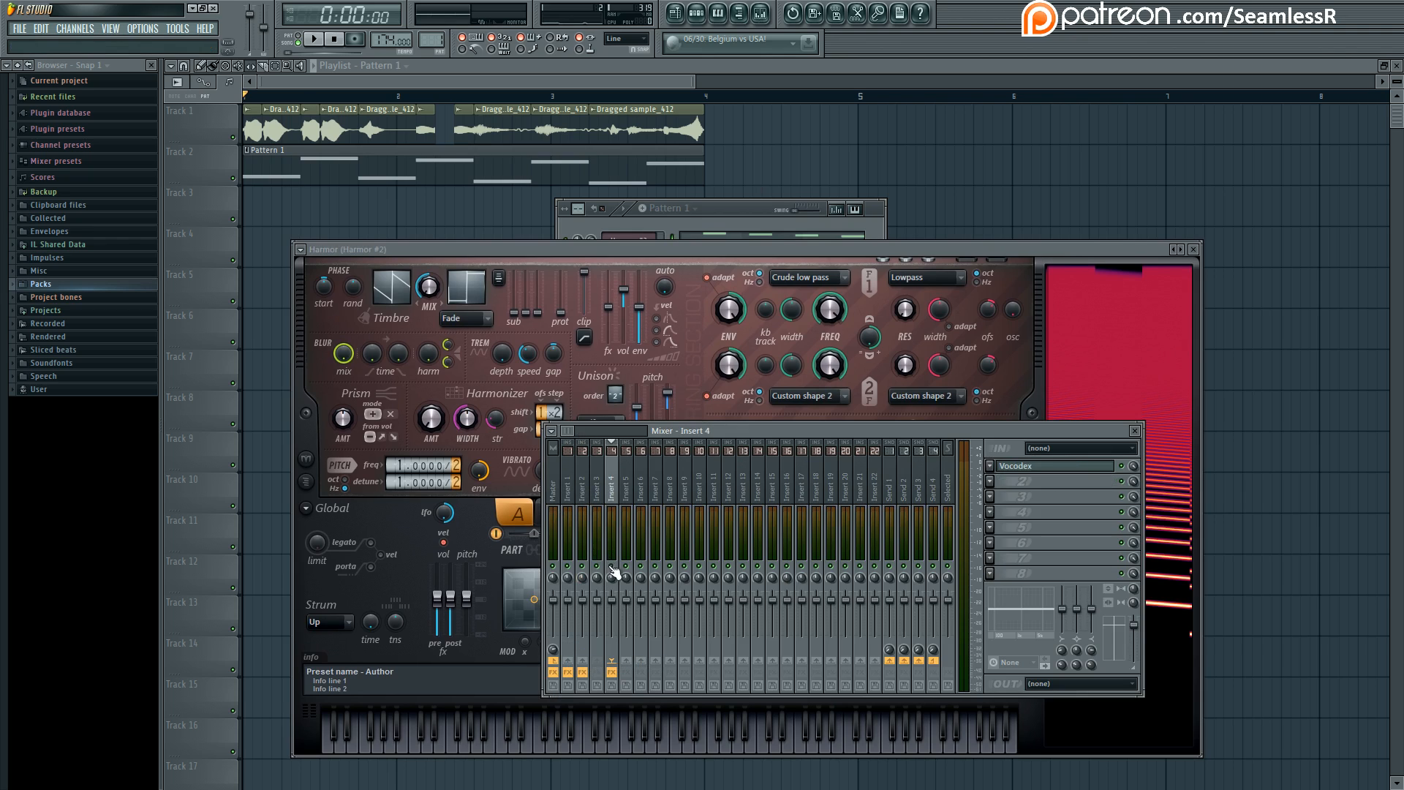
key("space")
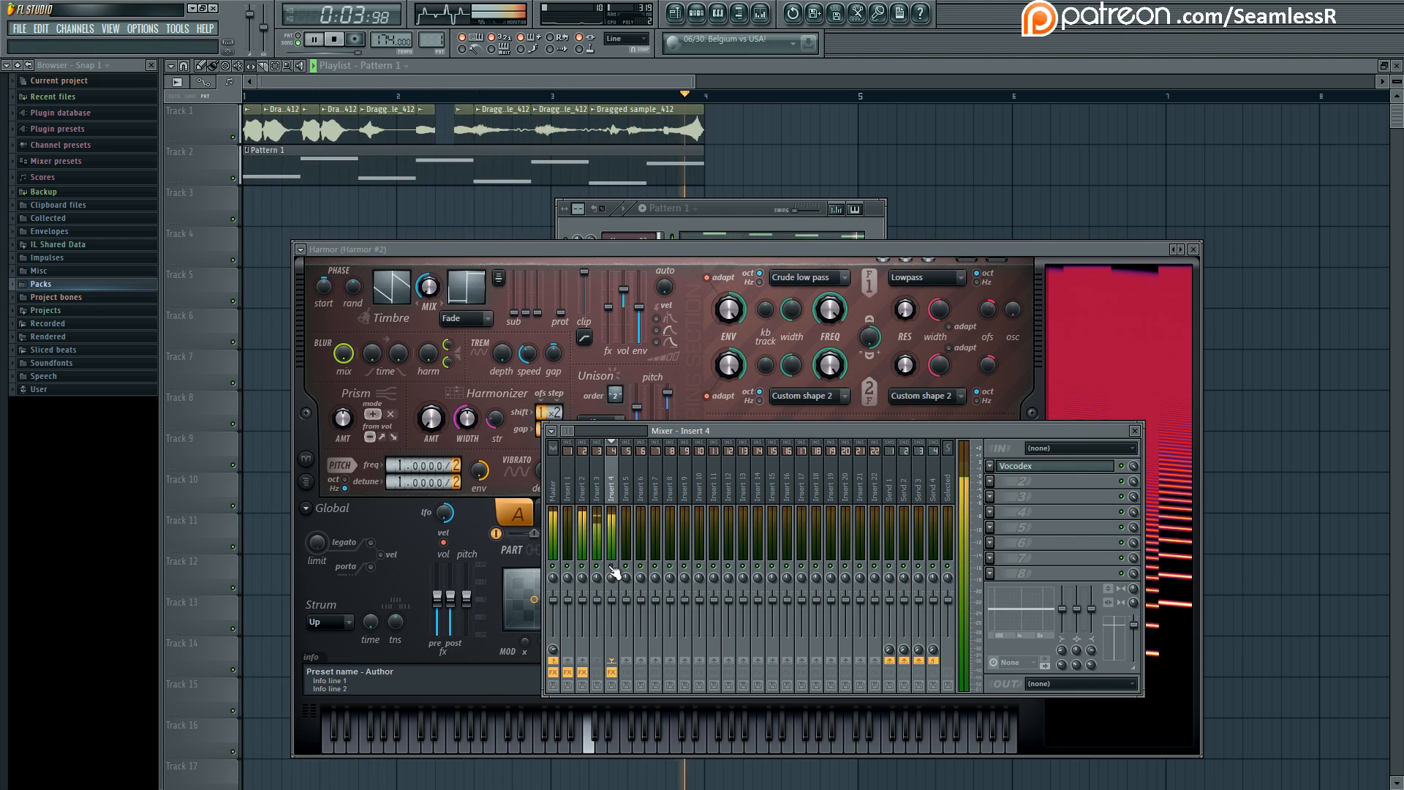
key("space")
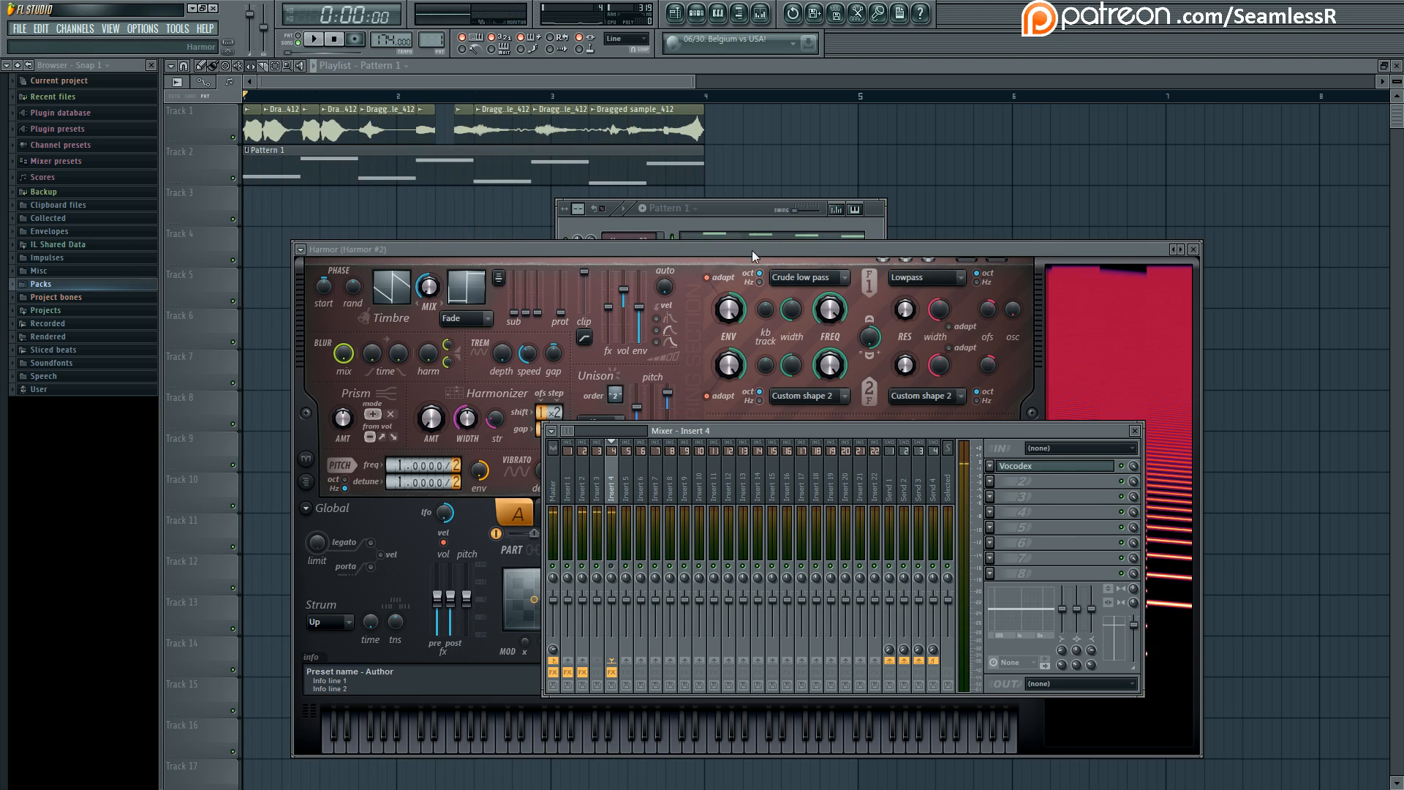
Step: Add a new Harmor channel and expand its visual feedback section
left_click_drag(751, 250, 770, 221)
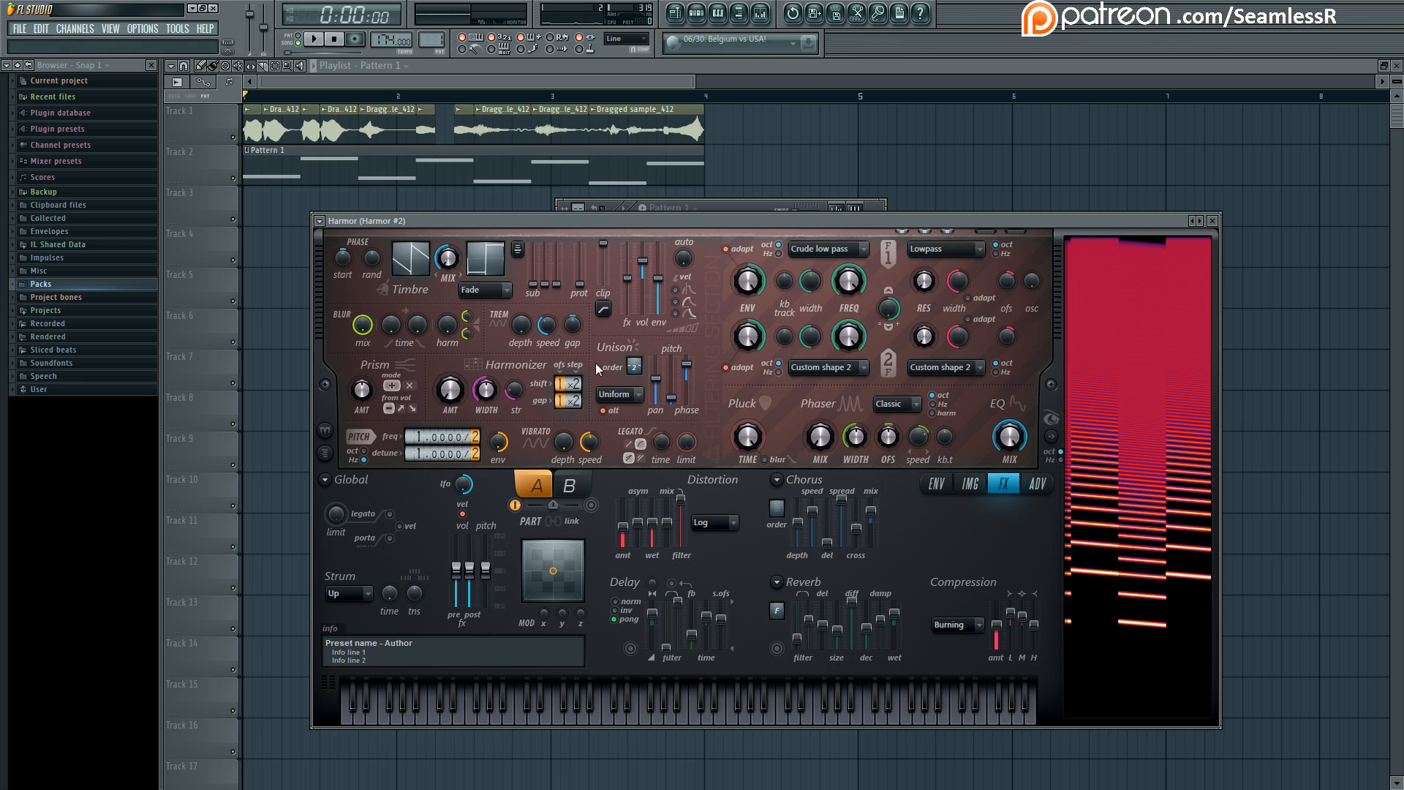
left_click(74, 28)
left_click(282, 637)
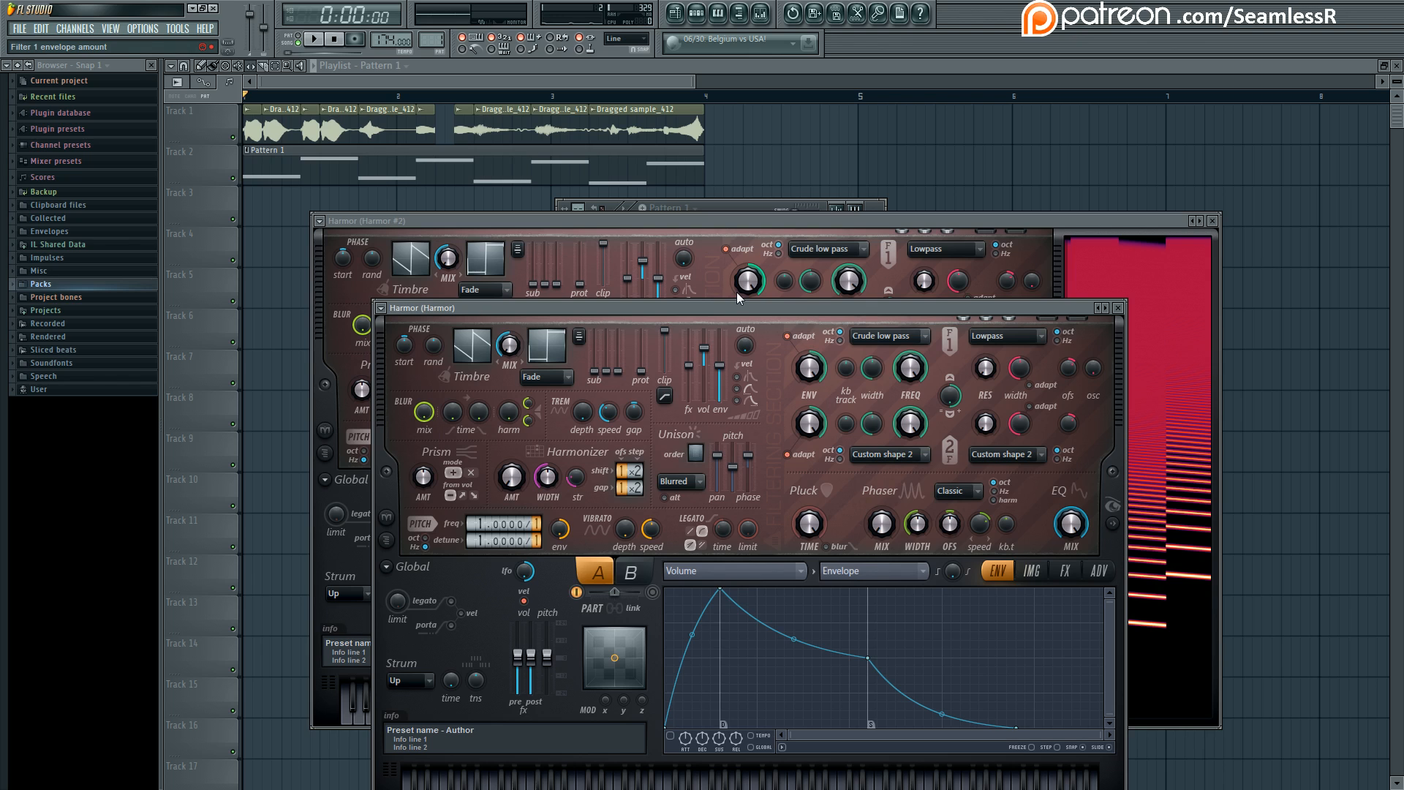
left_click_drag(724, 310, 752, 191)
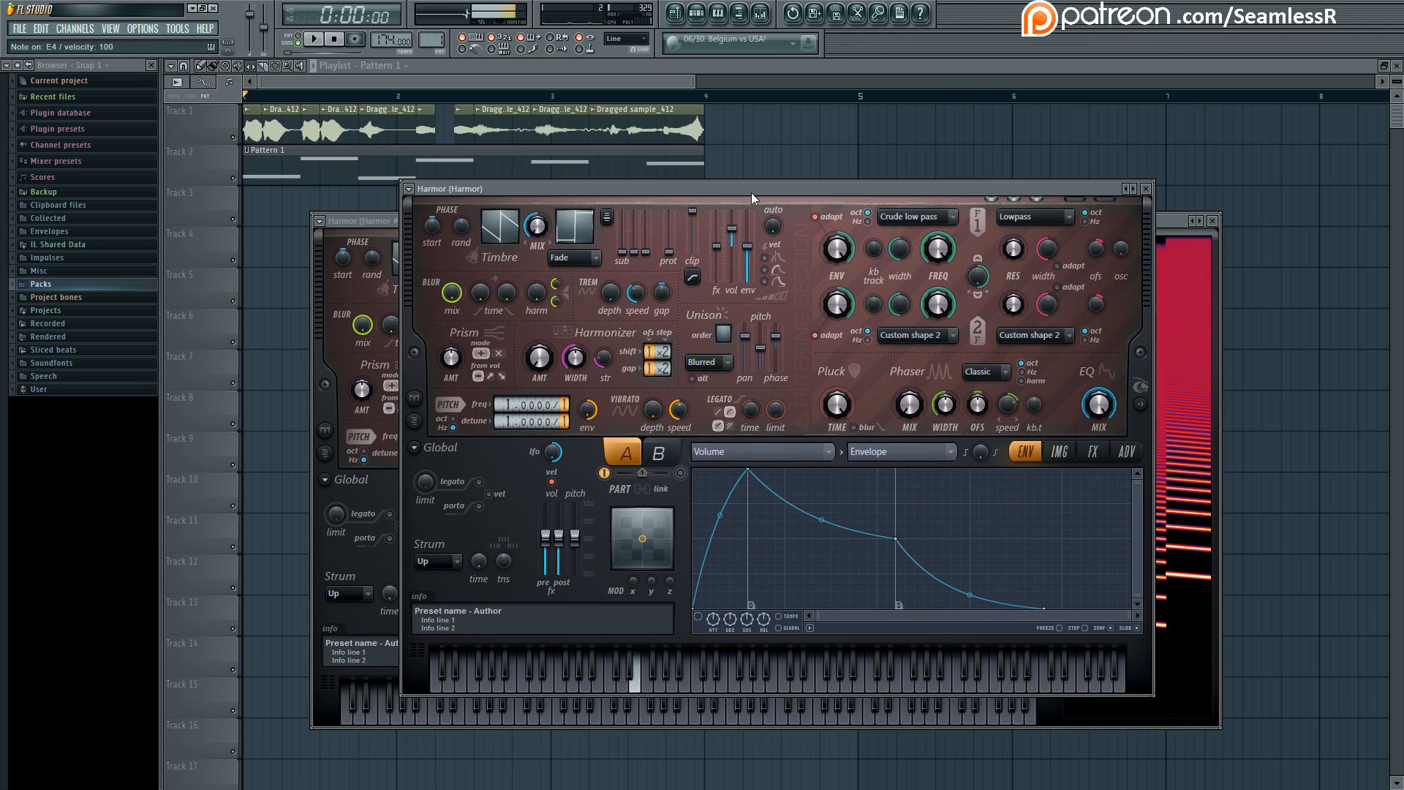
left_click(1140, 410)
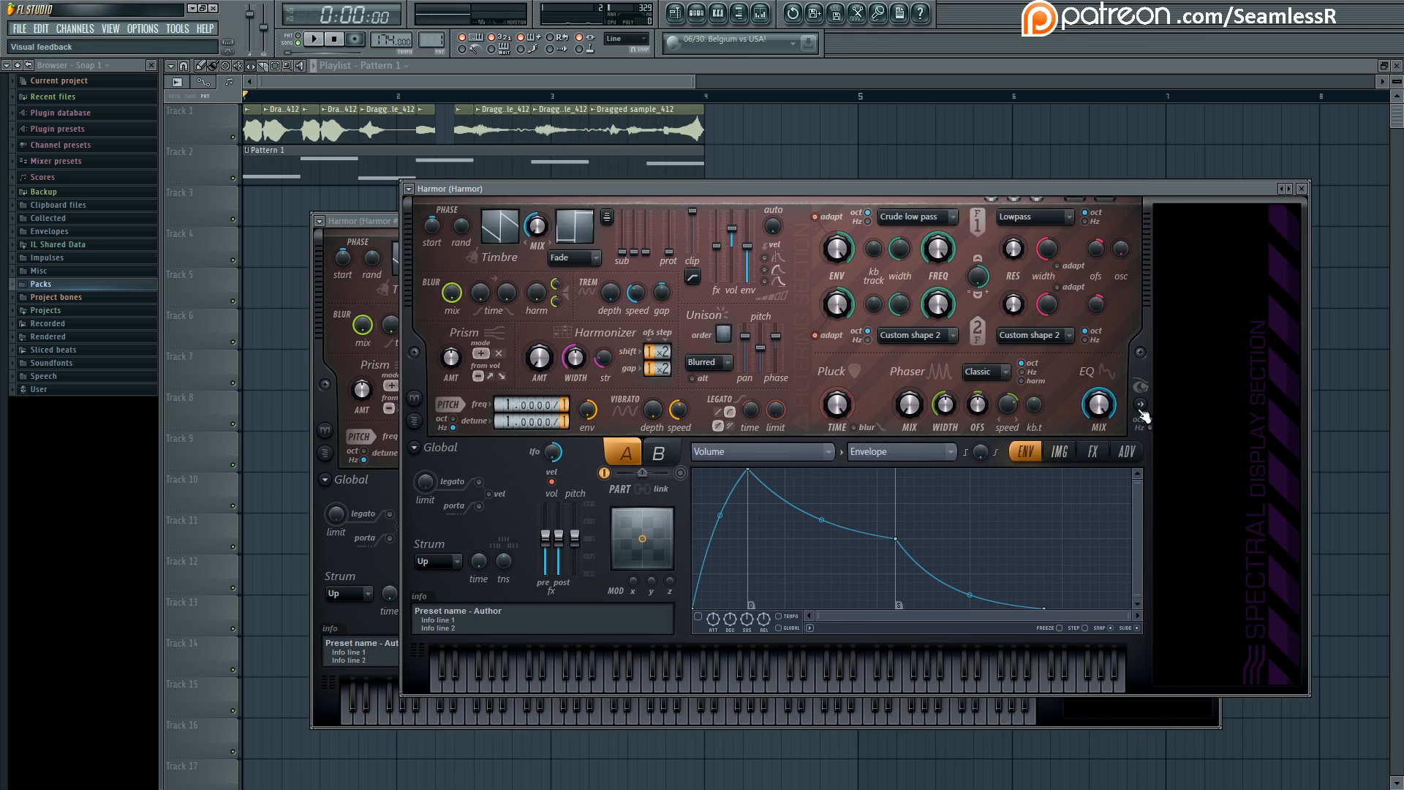
left_click_drag(1096, 189, 1072, 193)
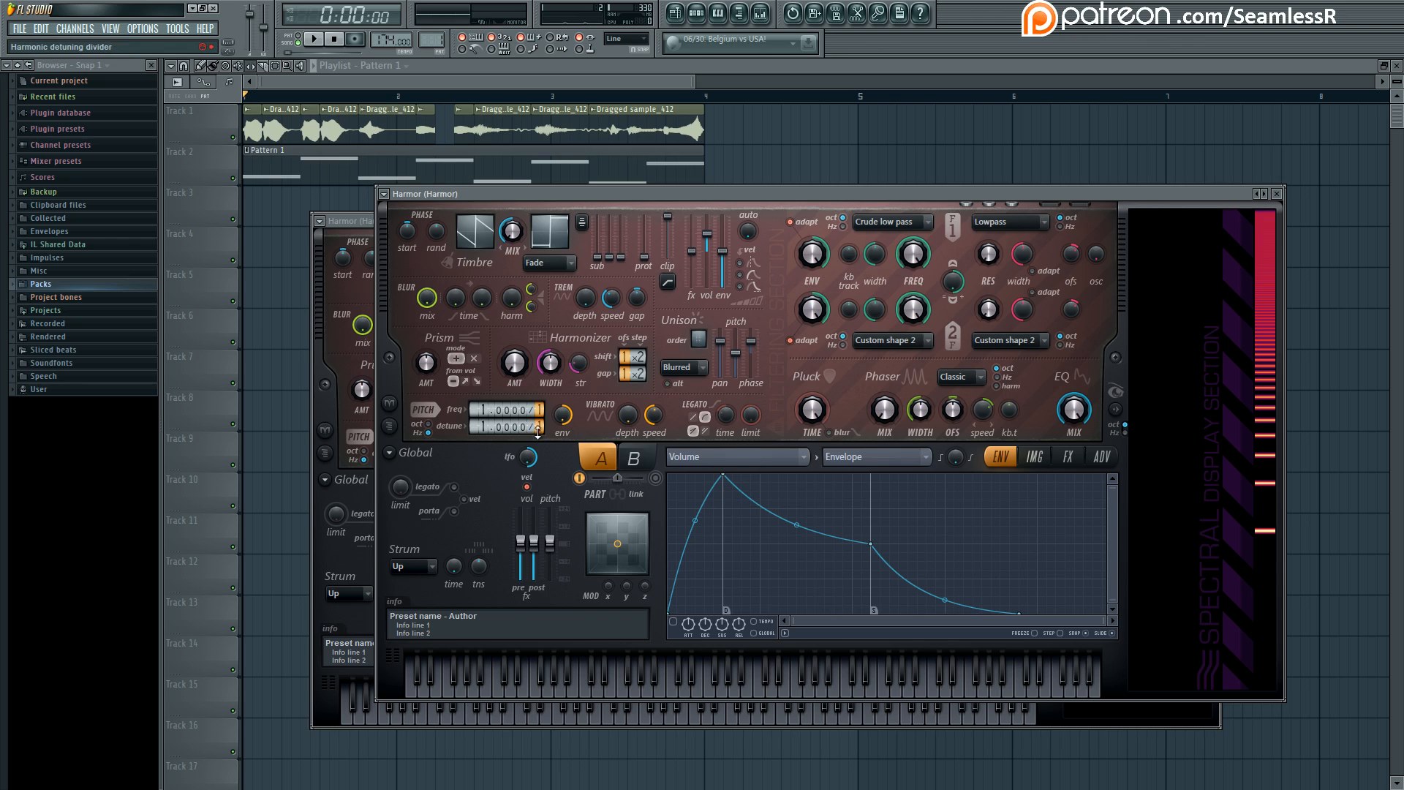
Step: Set the new Harmor's harmonic detuning divider to 4 and audition it with repeated notes
mouse_move(538, 432)
left_mouse_down()
mouse_move(537, 417)
mouse_move(537, 432)
left_mouse_up()
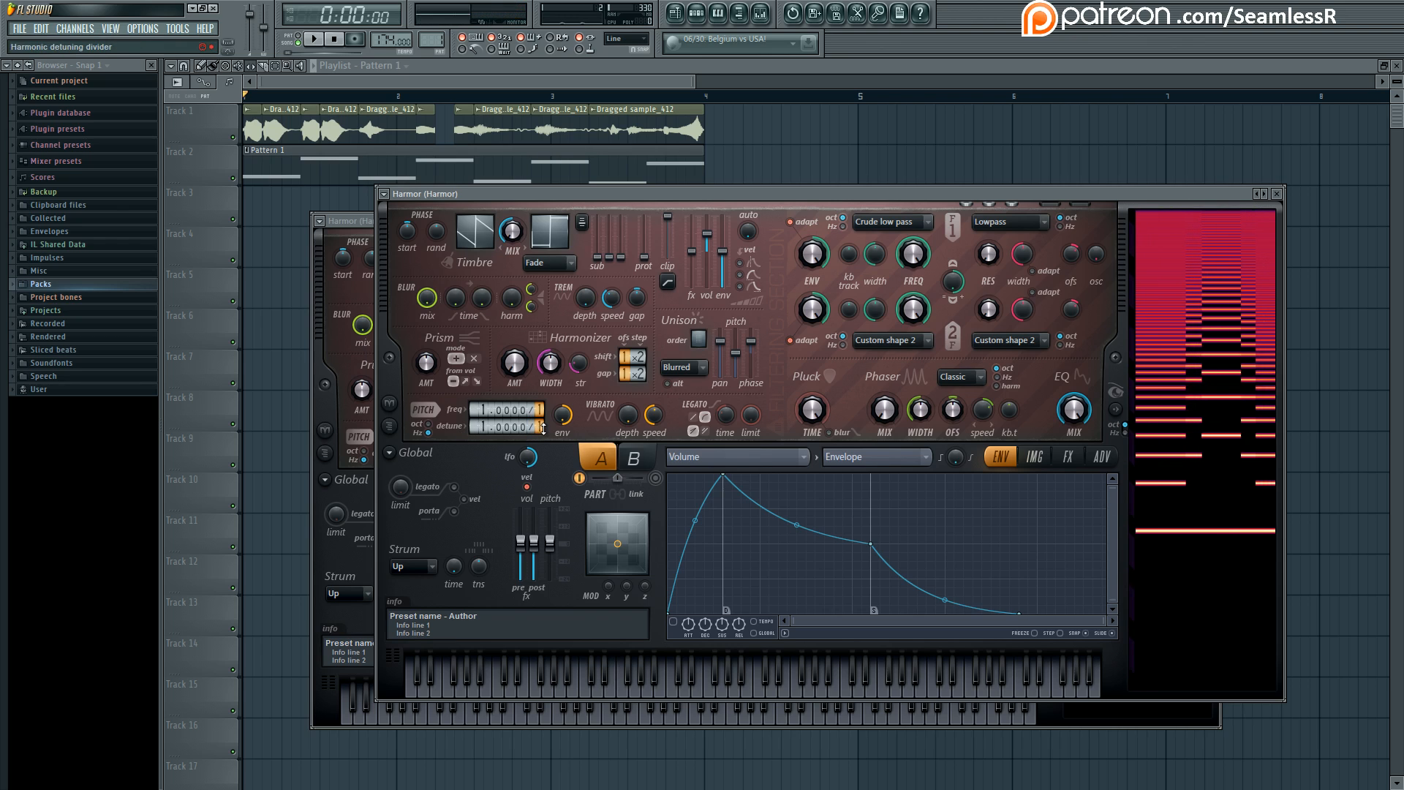
key("c")
mouse_move(543, 430)
left_mouse_down()
mouse_move(543, 446)
mouse_move(540, 428)
left_mouse_up()
key("c")
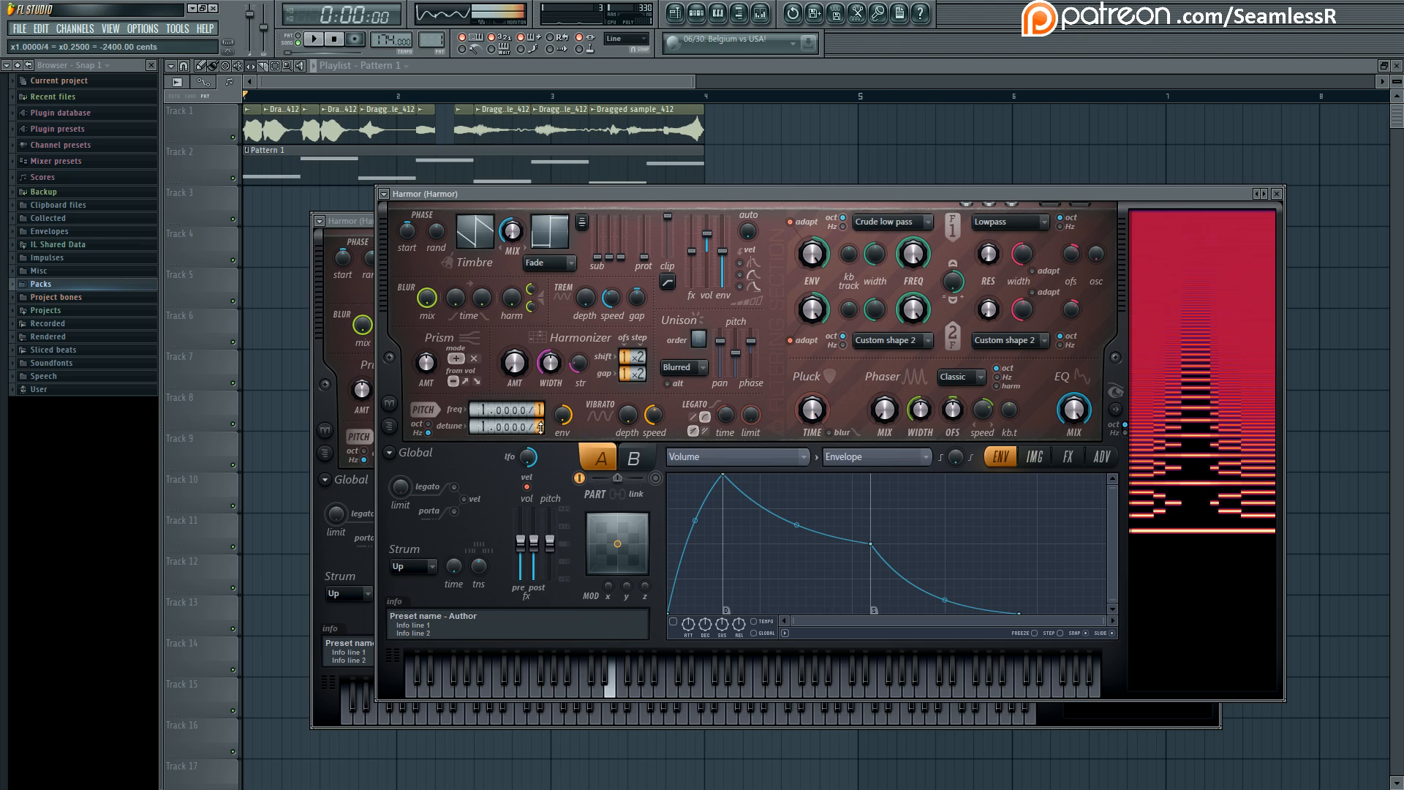
key("c")
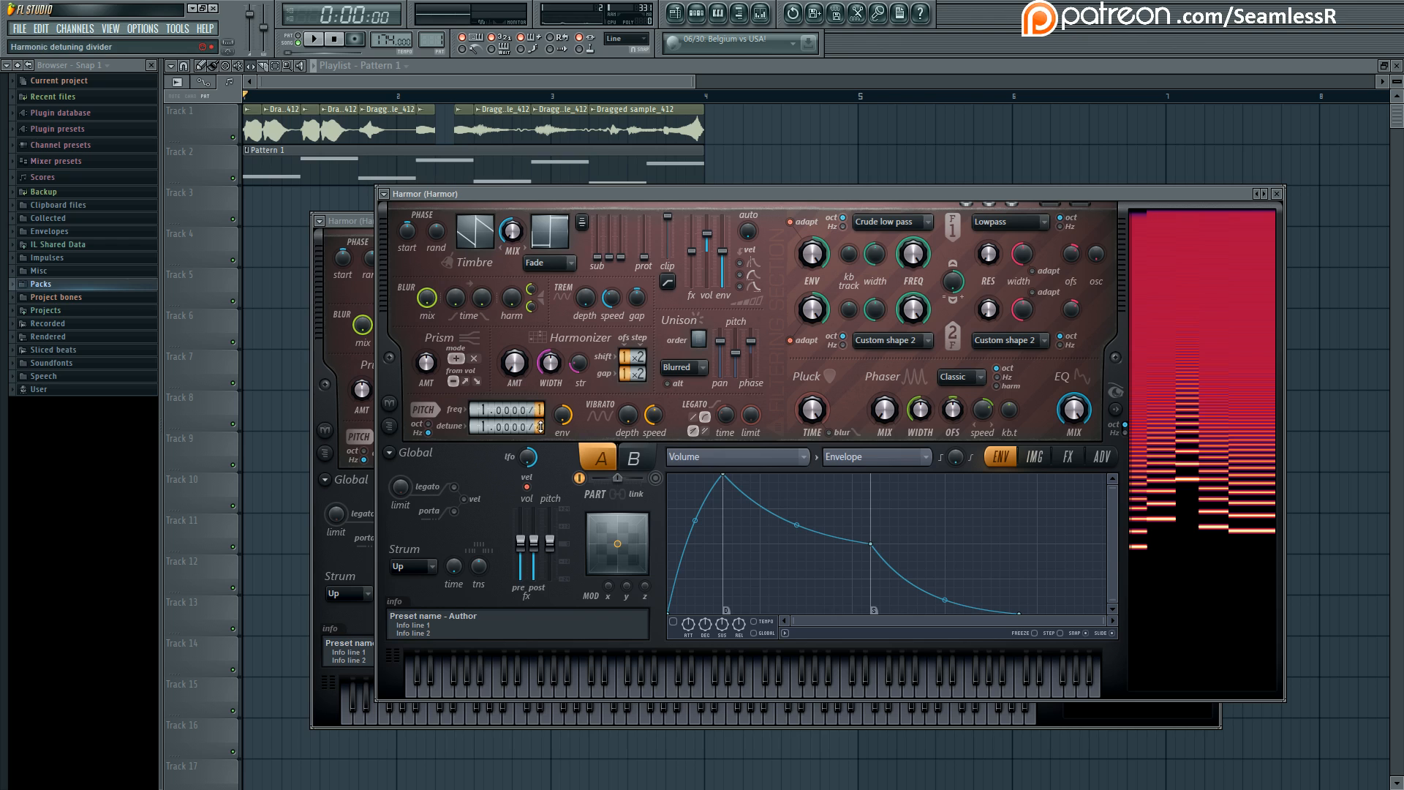
left_click(1276, 194)
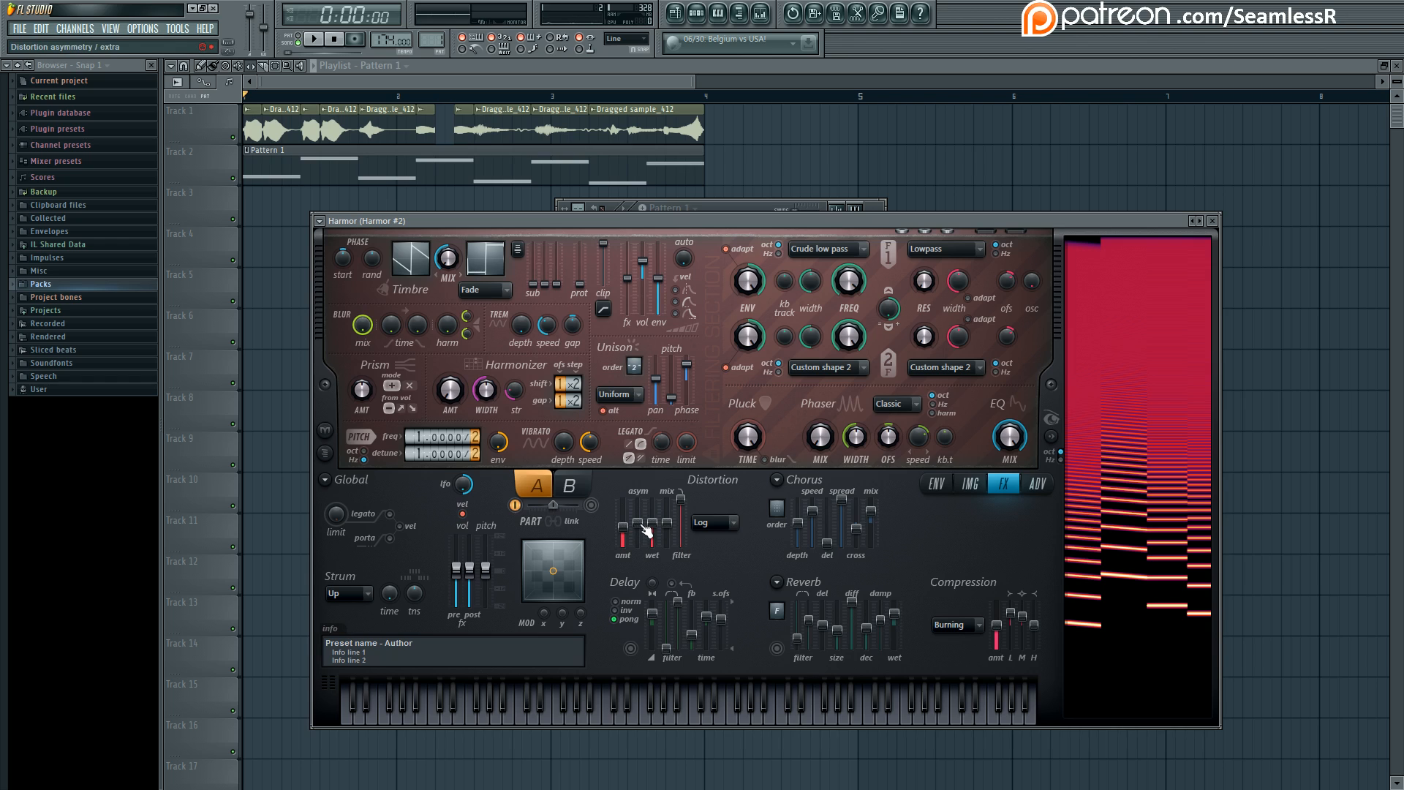
Step: Audition Harmor #2's distortion and examine the Fruity WaveShaper curve on Insert 2
key("c")
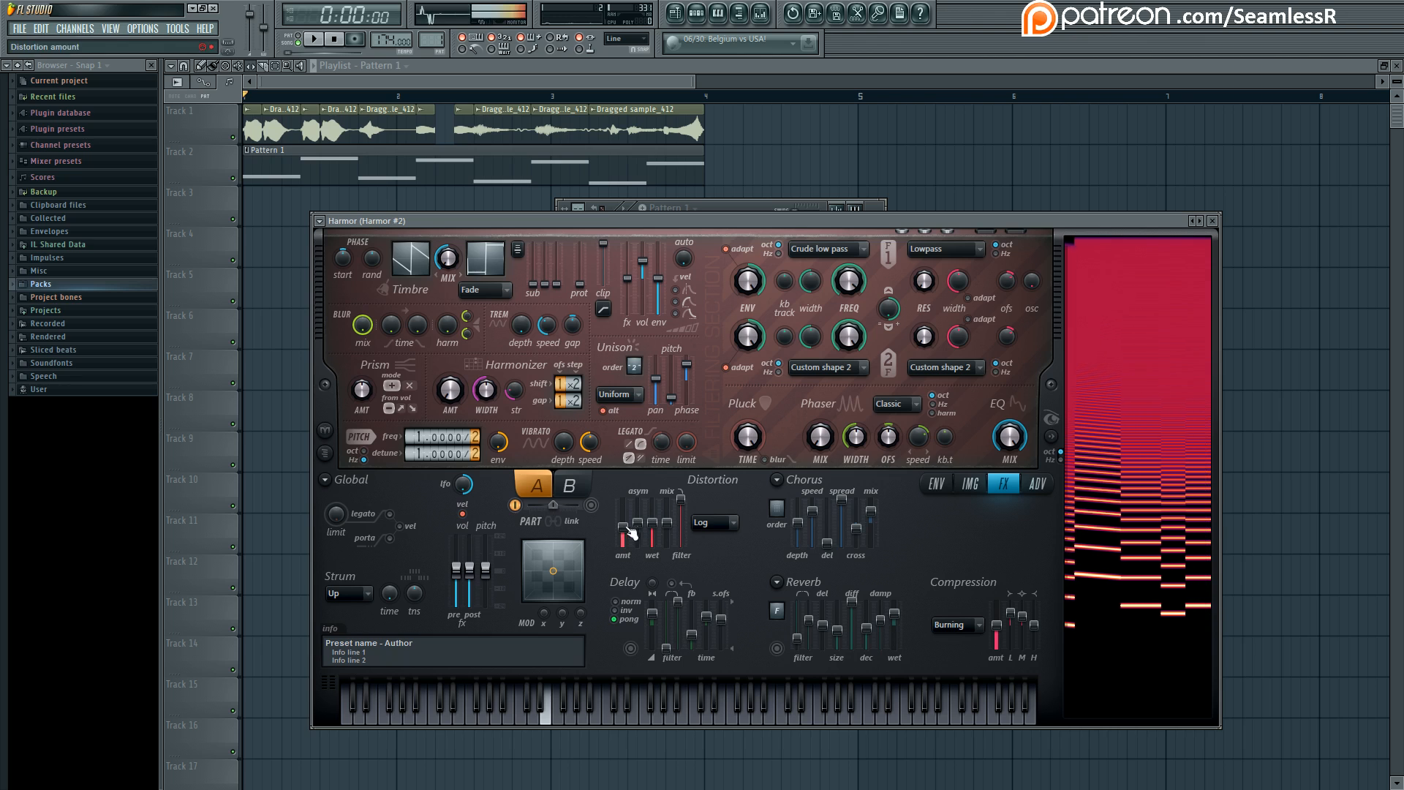
left_click_drag(637, 525, 637, 525)
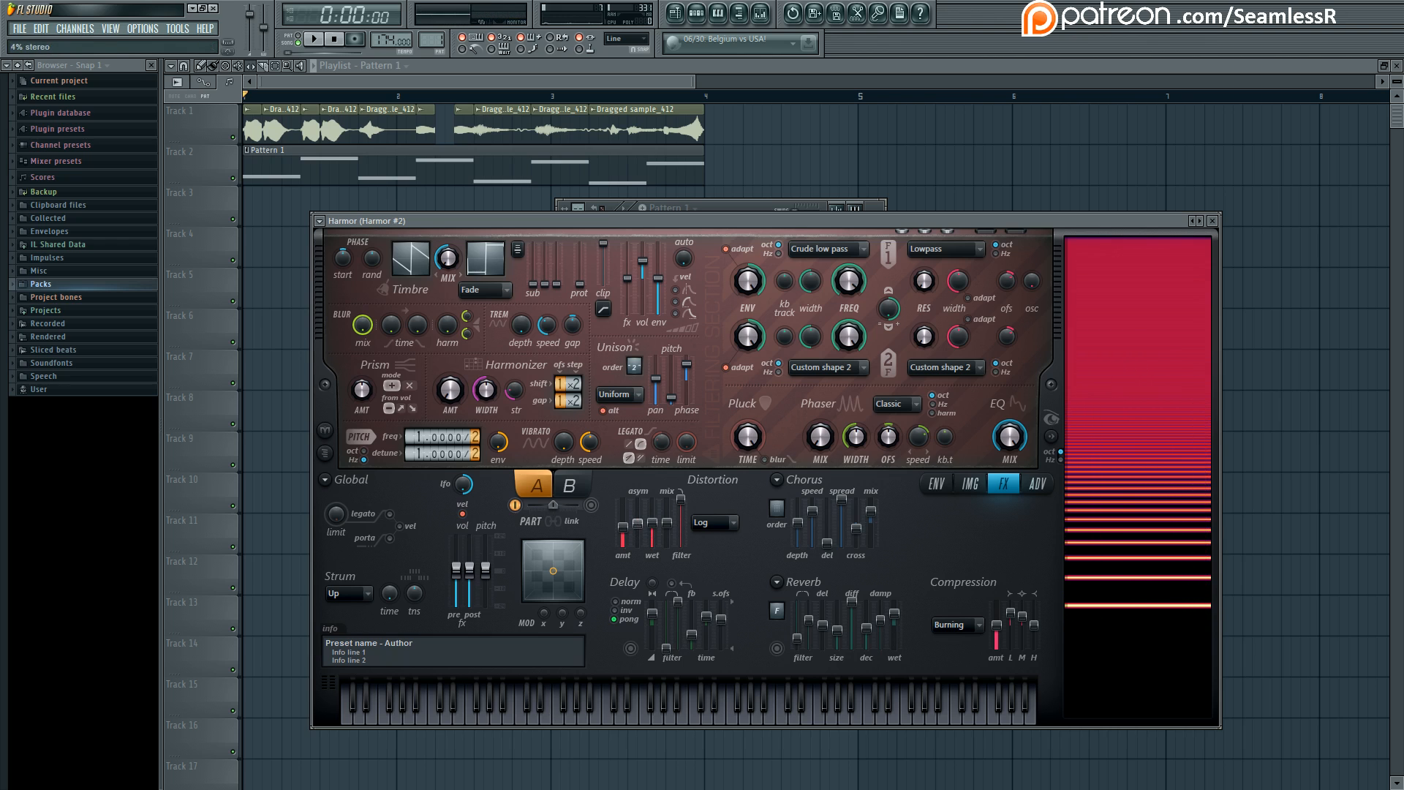
left_click(761, 14)
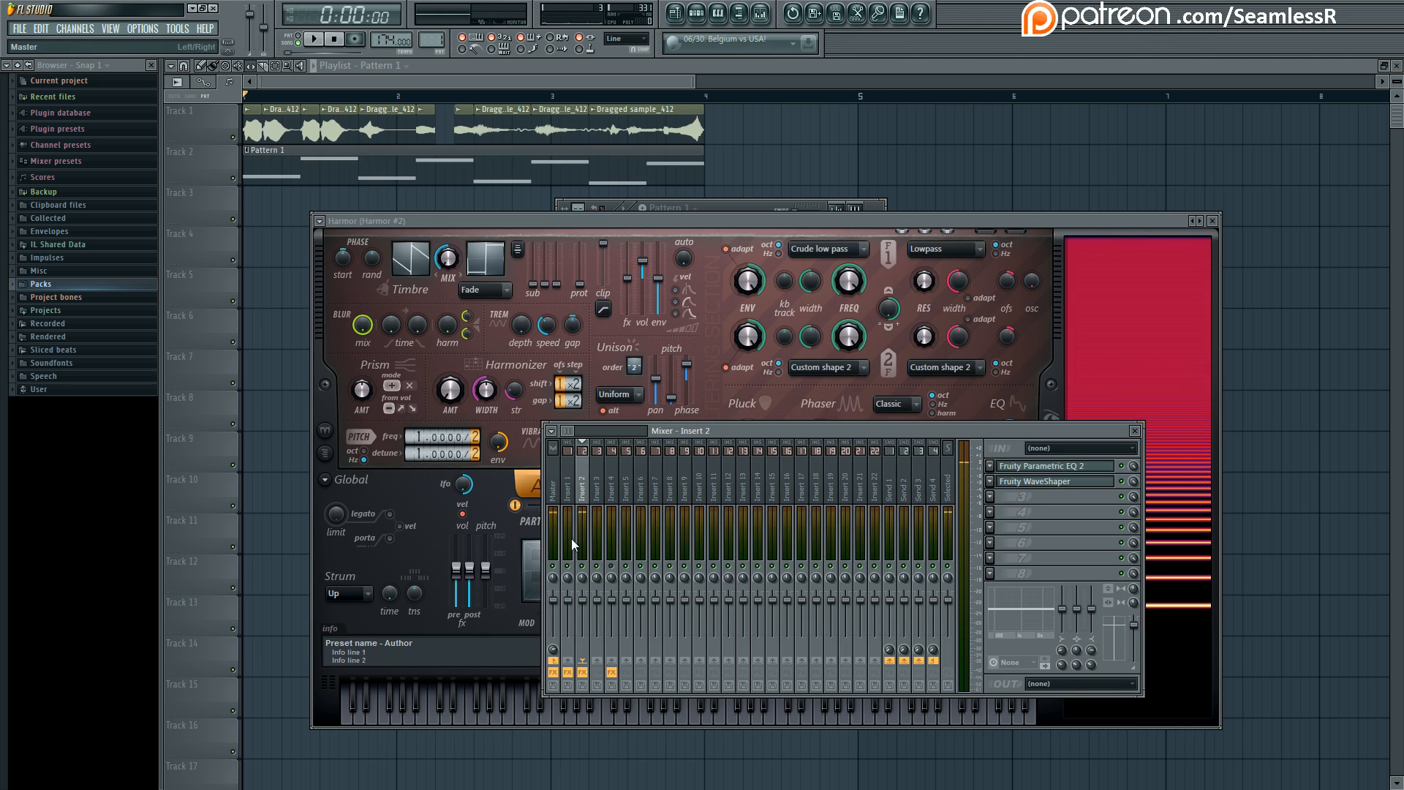
left_click(1056, 480)
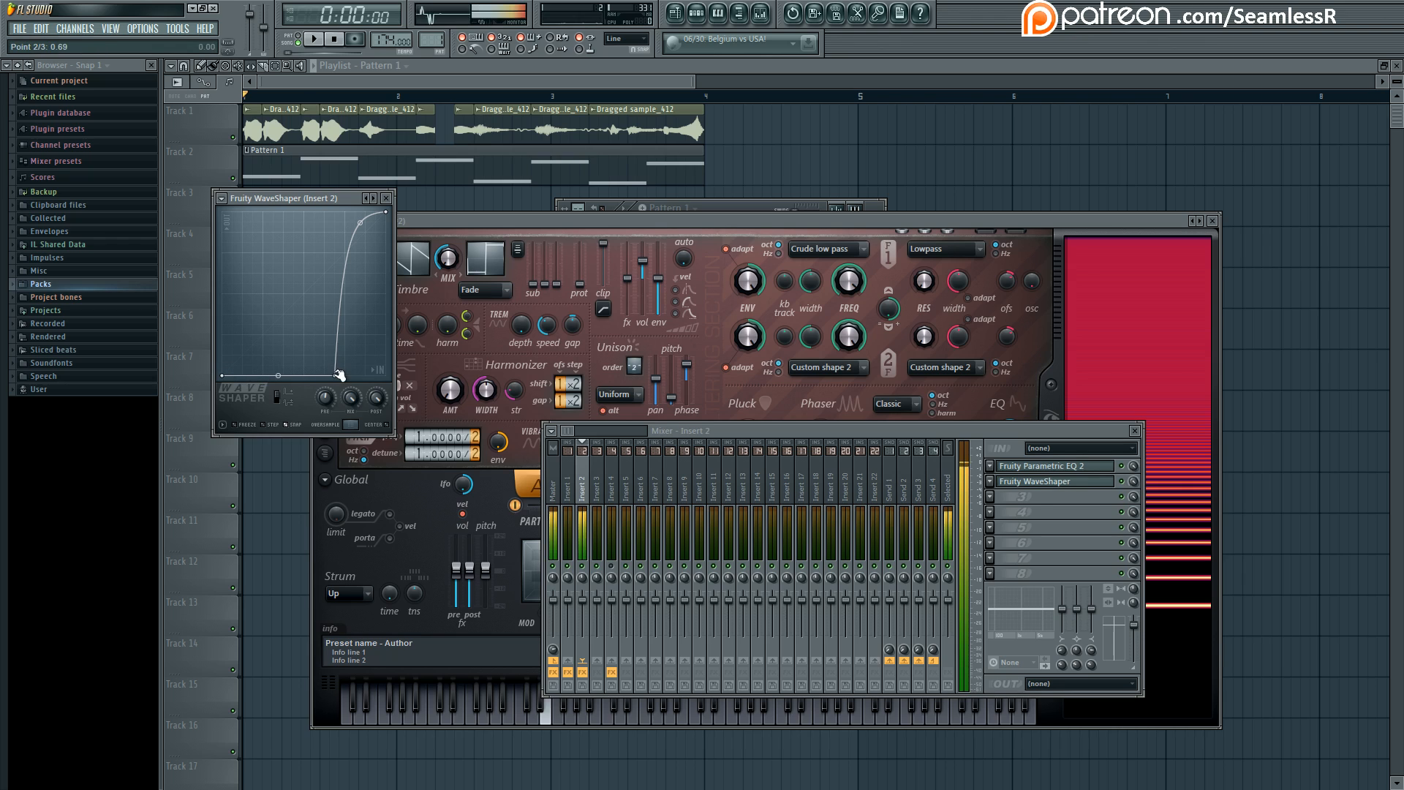
mouse_move(337, 374)
left_mouse_down()
mouse_move(266, 285)
mouse_move(349, 393)
mouse_move(247, 397)
mouse_move(341, 397)
left_mouse_up()
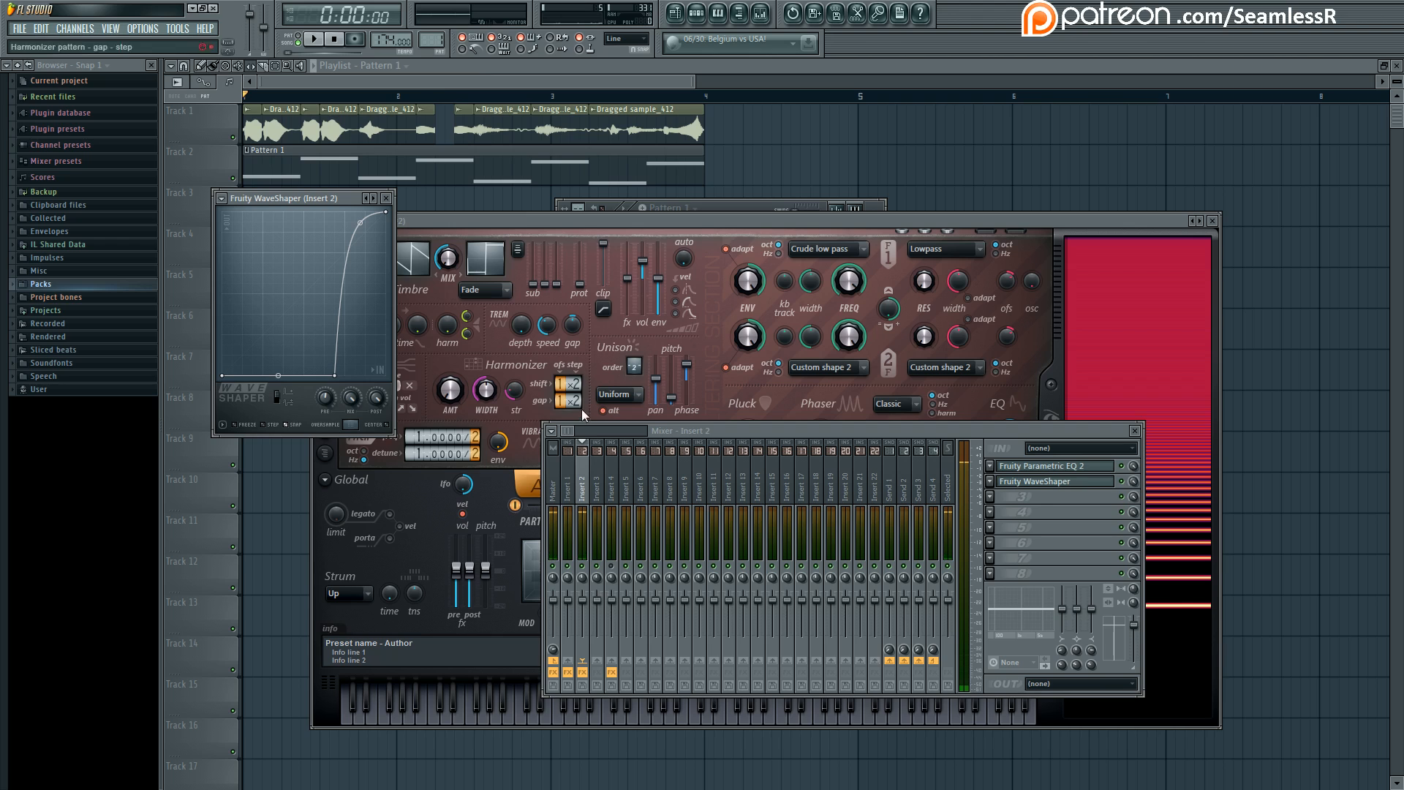
left_click(603, 223)
left_click(734, 210)
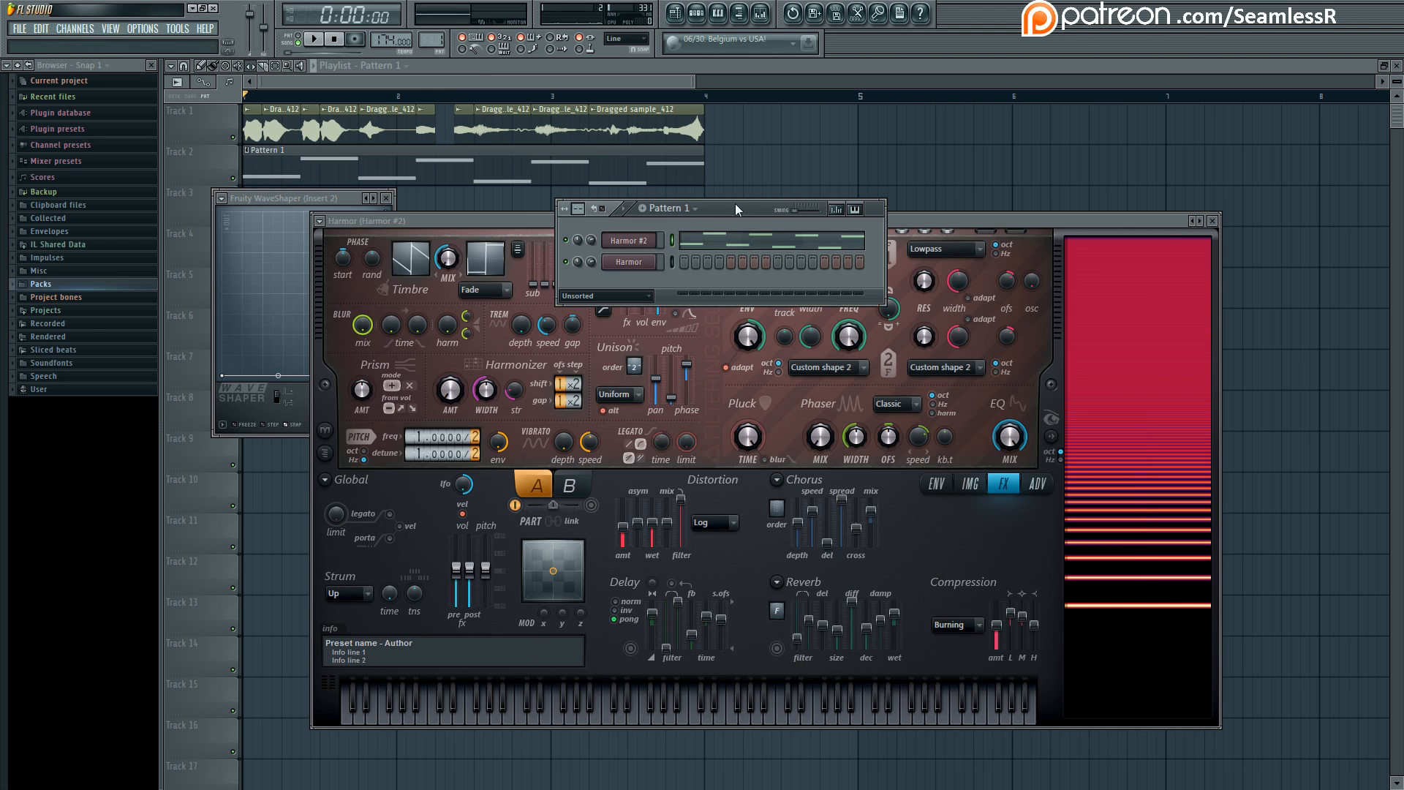
Step: Open Vocodex on Insert 4, with its modulator input set to 2 and its carrier input set to 1
left_click(760, 13)
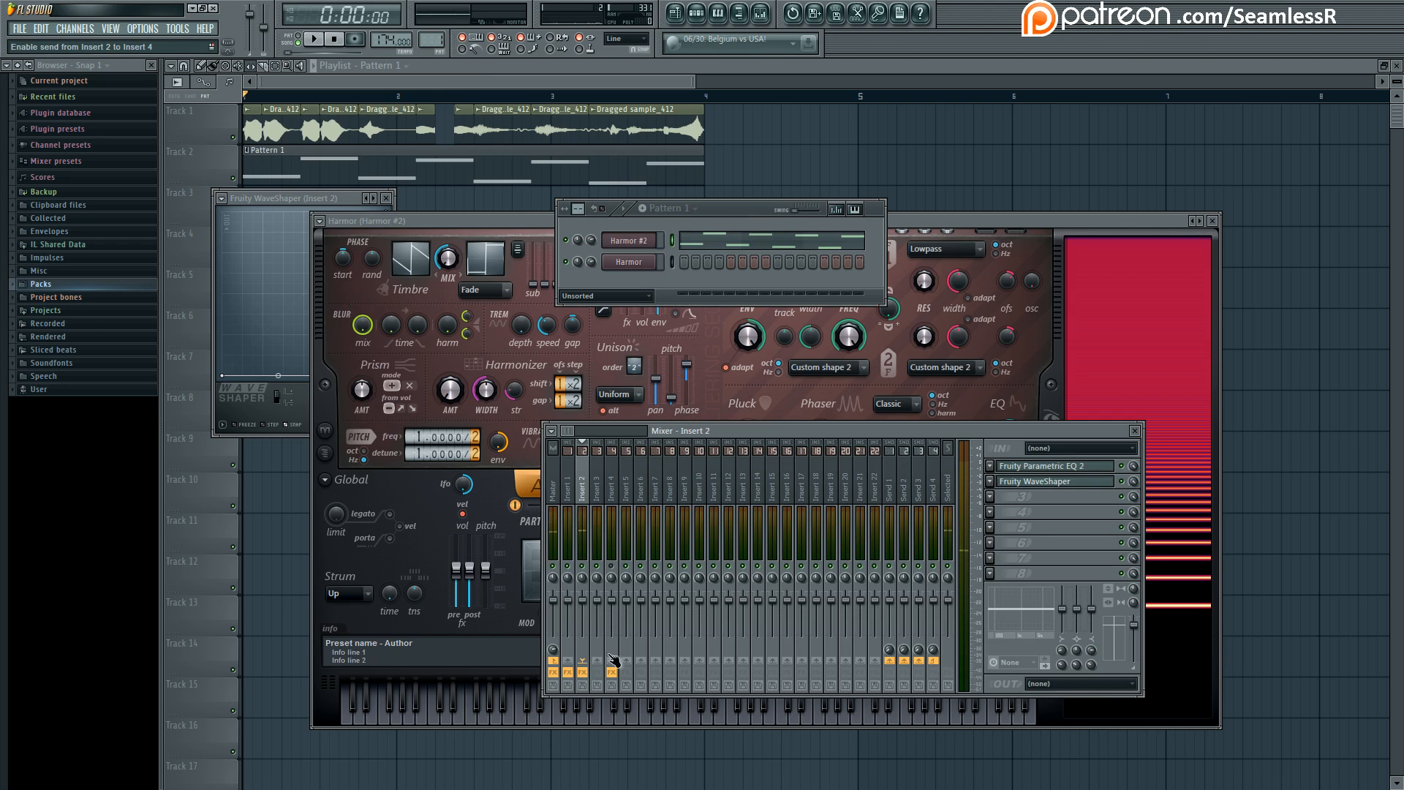
left_click(613, 476)
left_click(1064, 468)
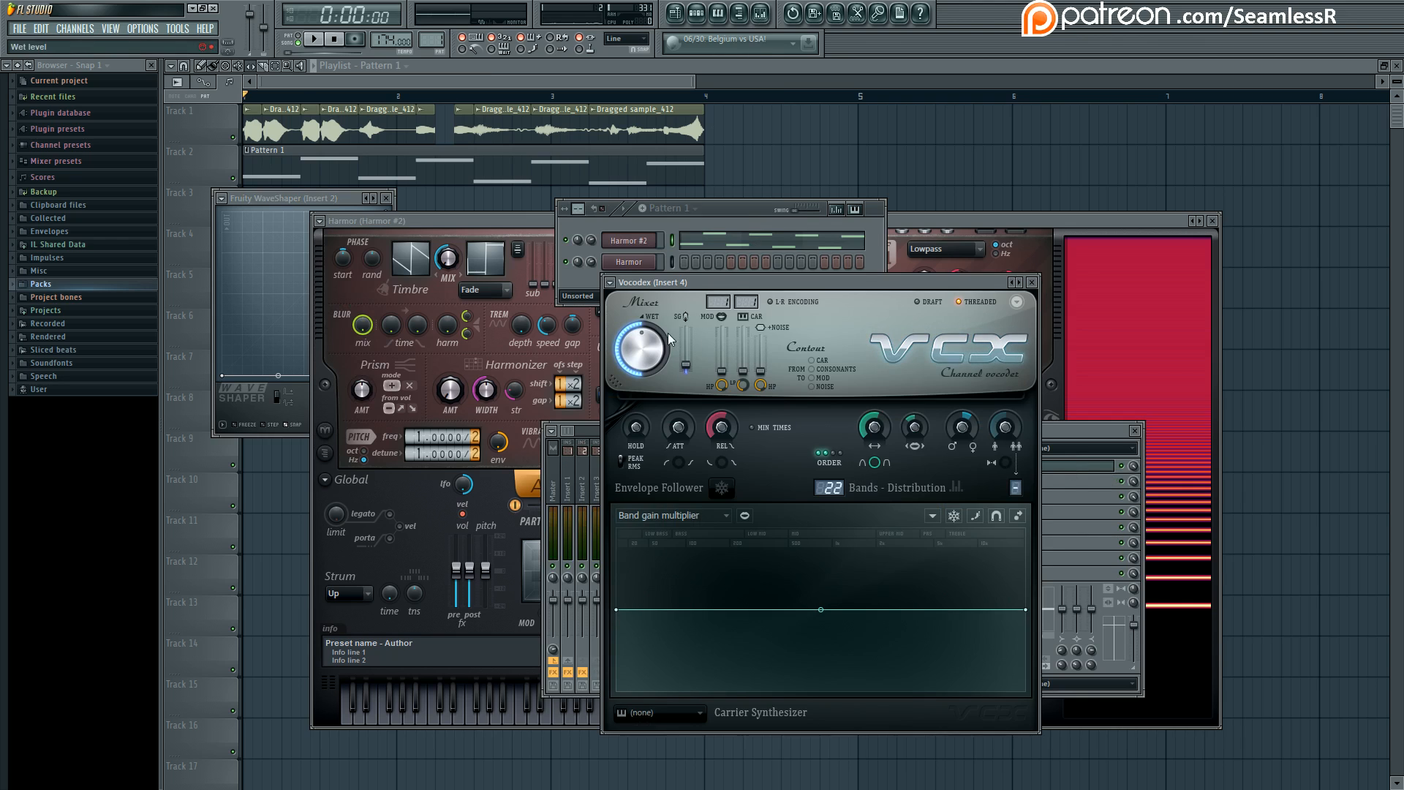
left_click(718, 301)
left_click(739, 327)
left_click(745, 301)
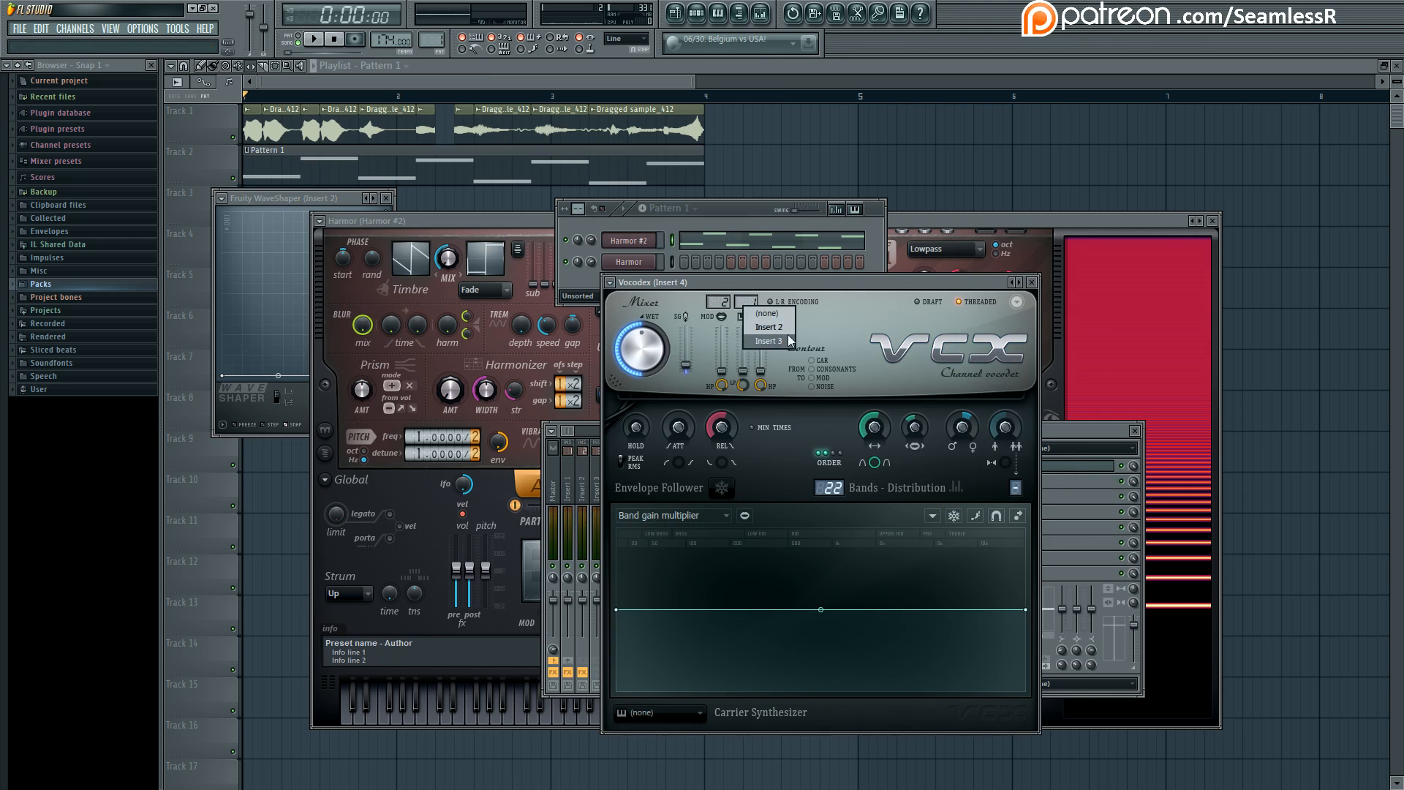
left_click(789, 341)
Step: Play the song through Vocodex and watch the band activity in its display
key("space")
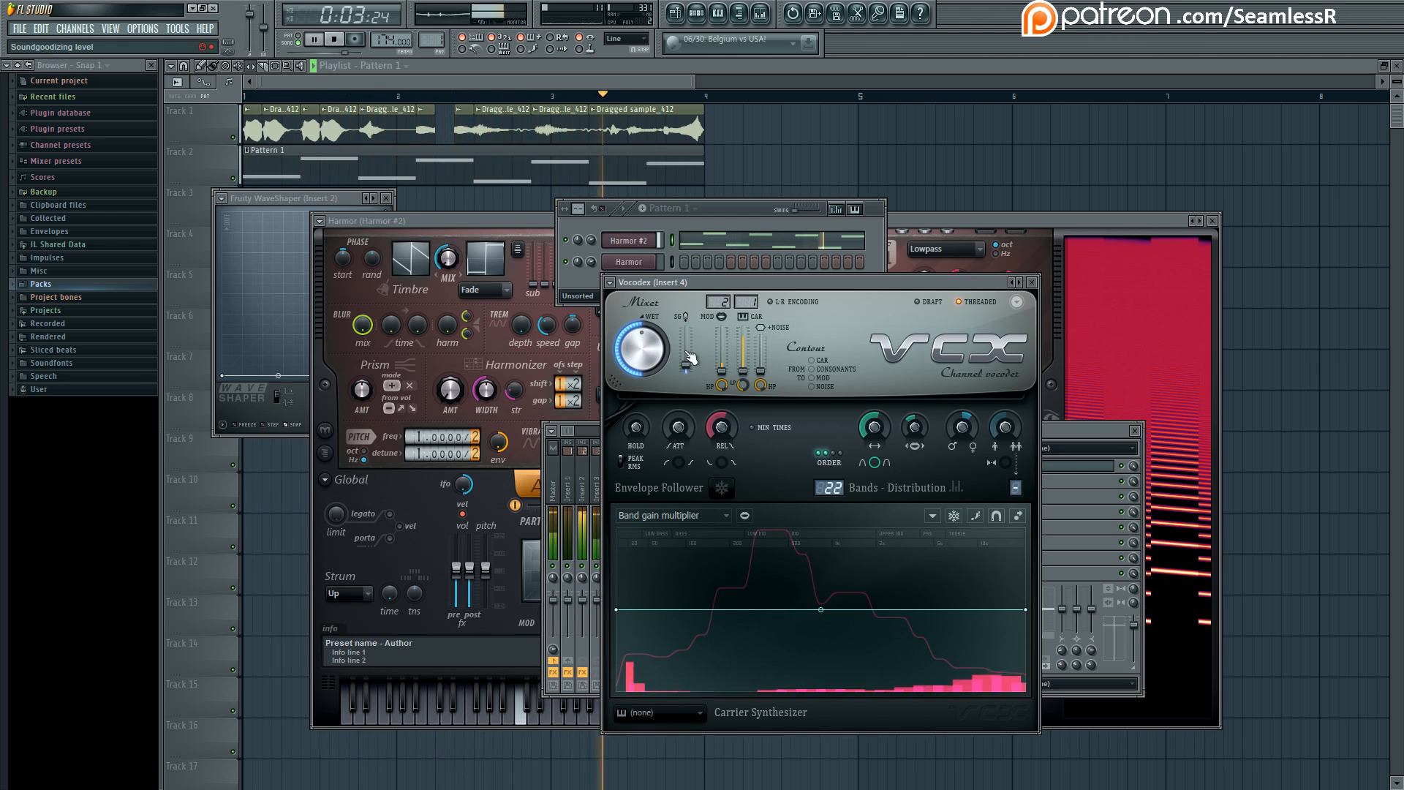
key("space")
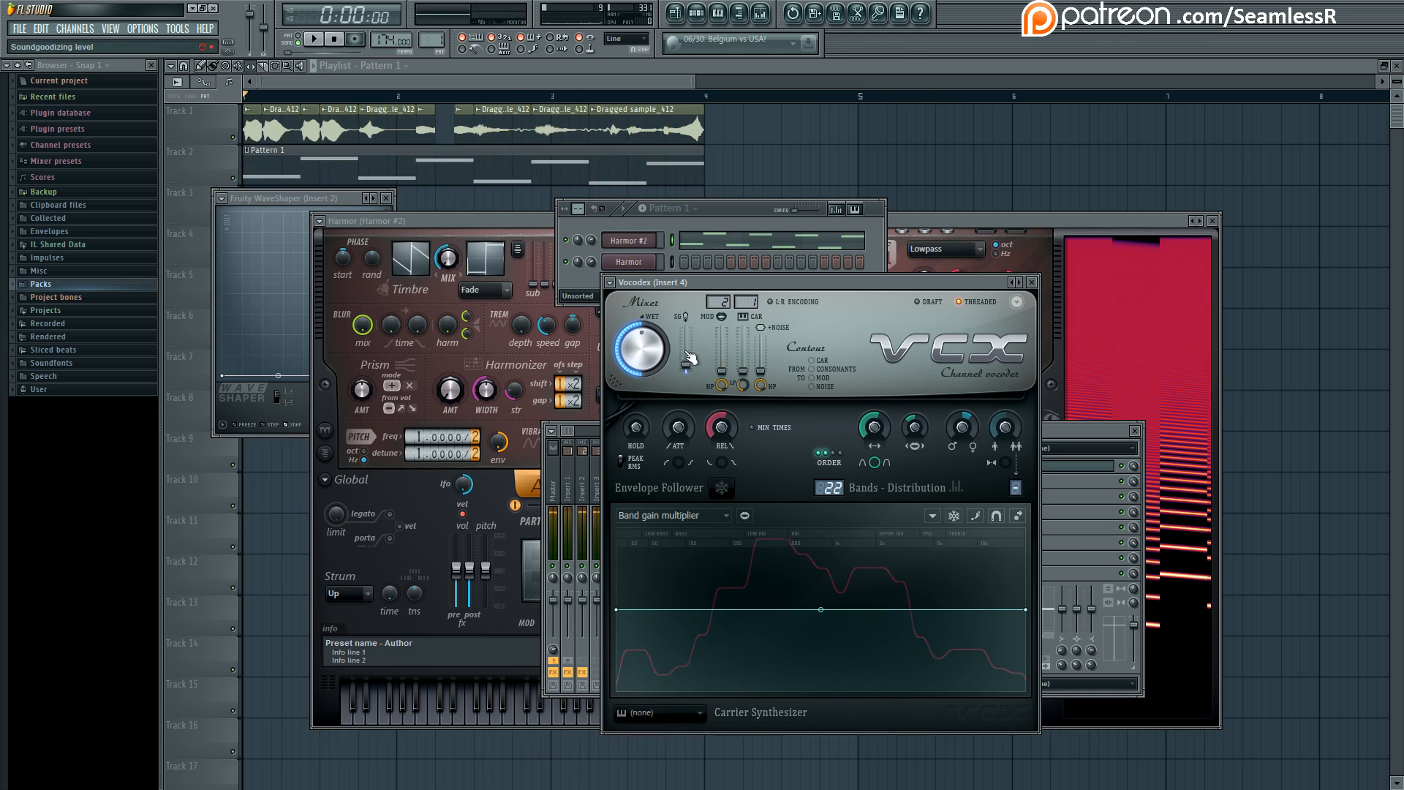
mouse_move(835, 287)
left_mouse_down()
mouse_move(836, 314)
mouse_move(845, 276)
mouse_move(809, 244)
mouse_move(840, 282)
mouse_move(827, 286)
left_mouse_up()
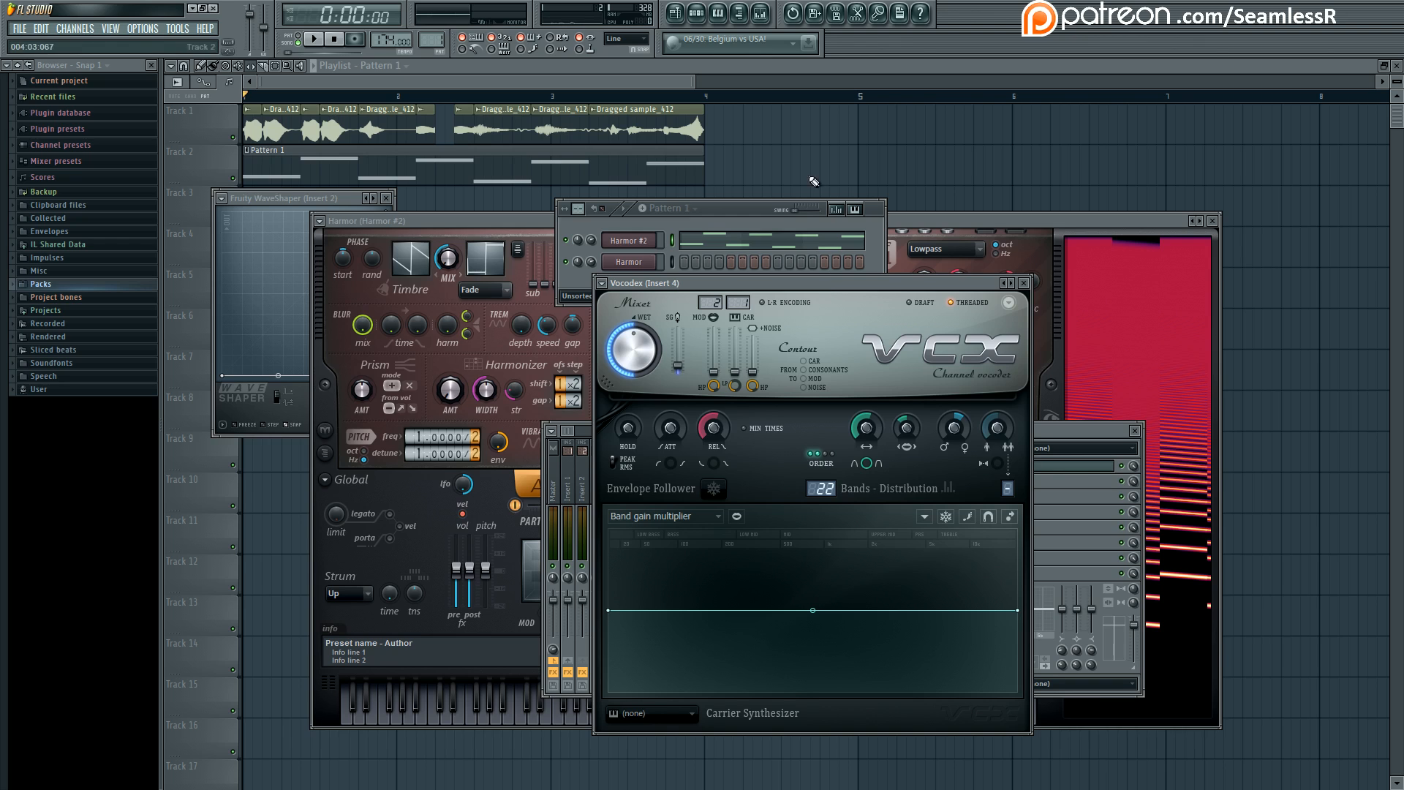
left_click_drag(796, 281, 699, 262)
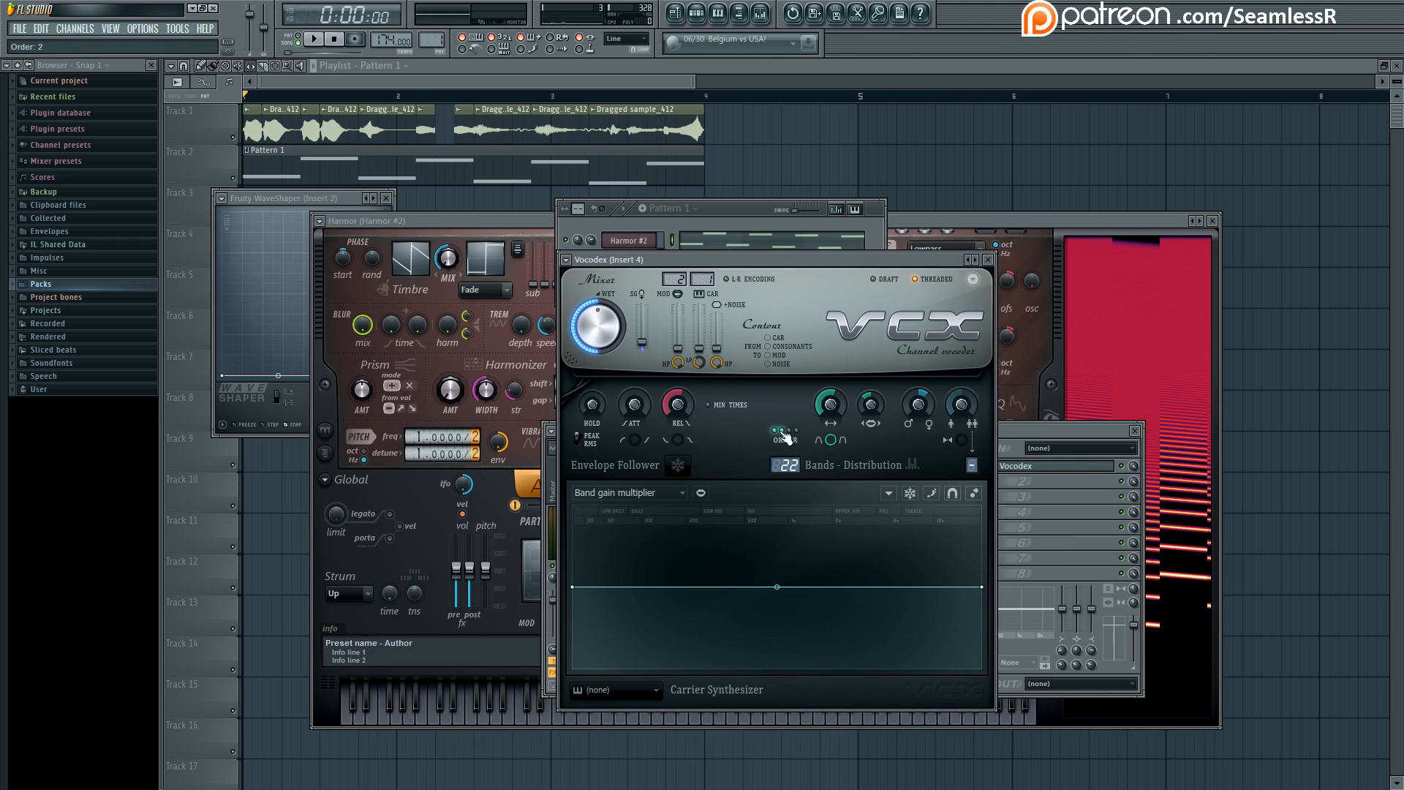
key("space")
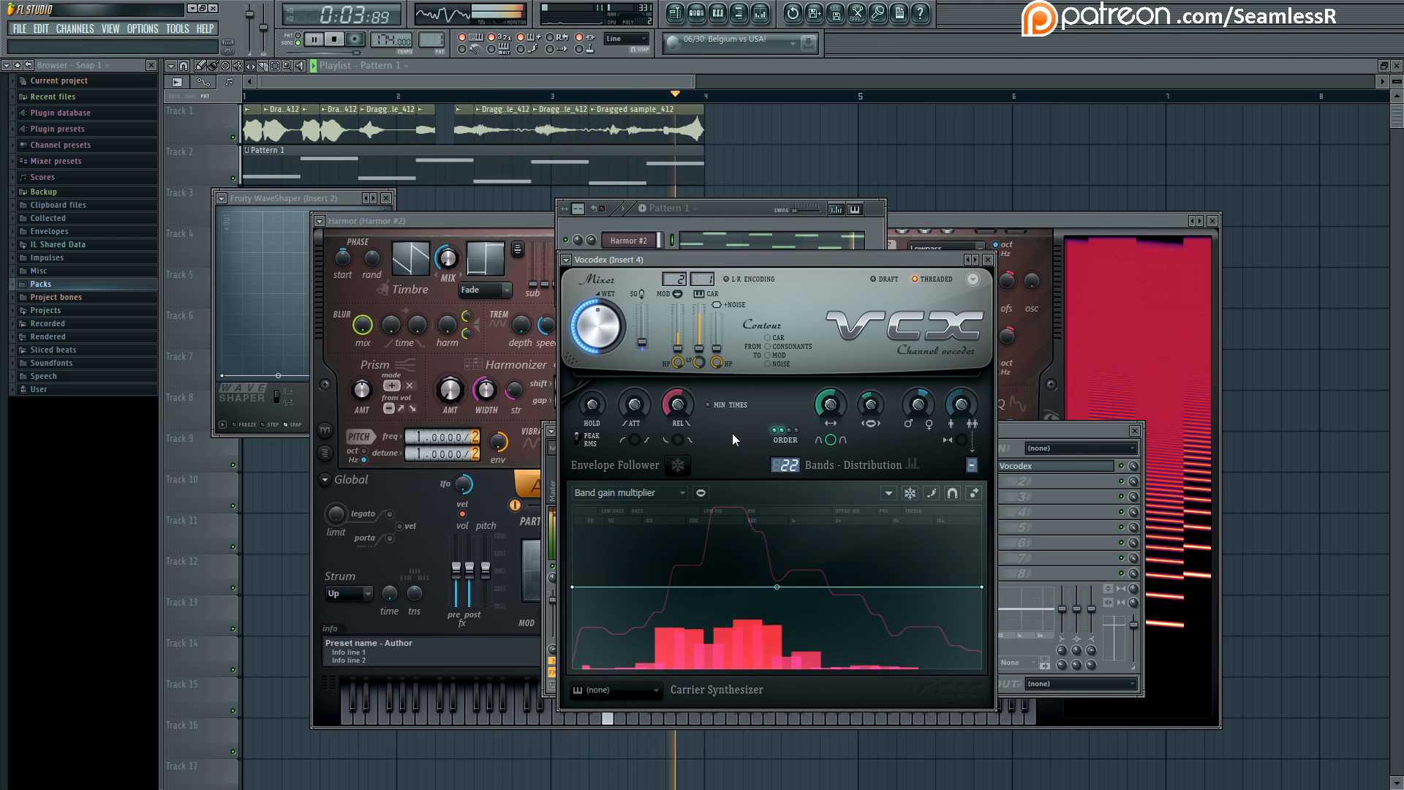
key("space")
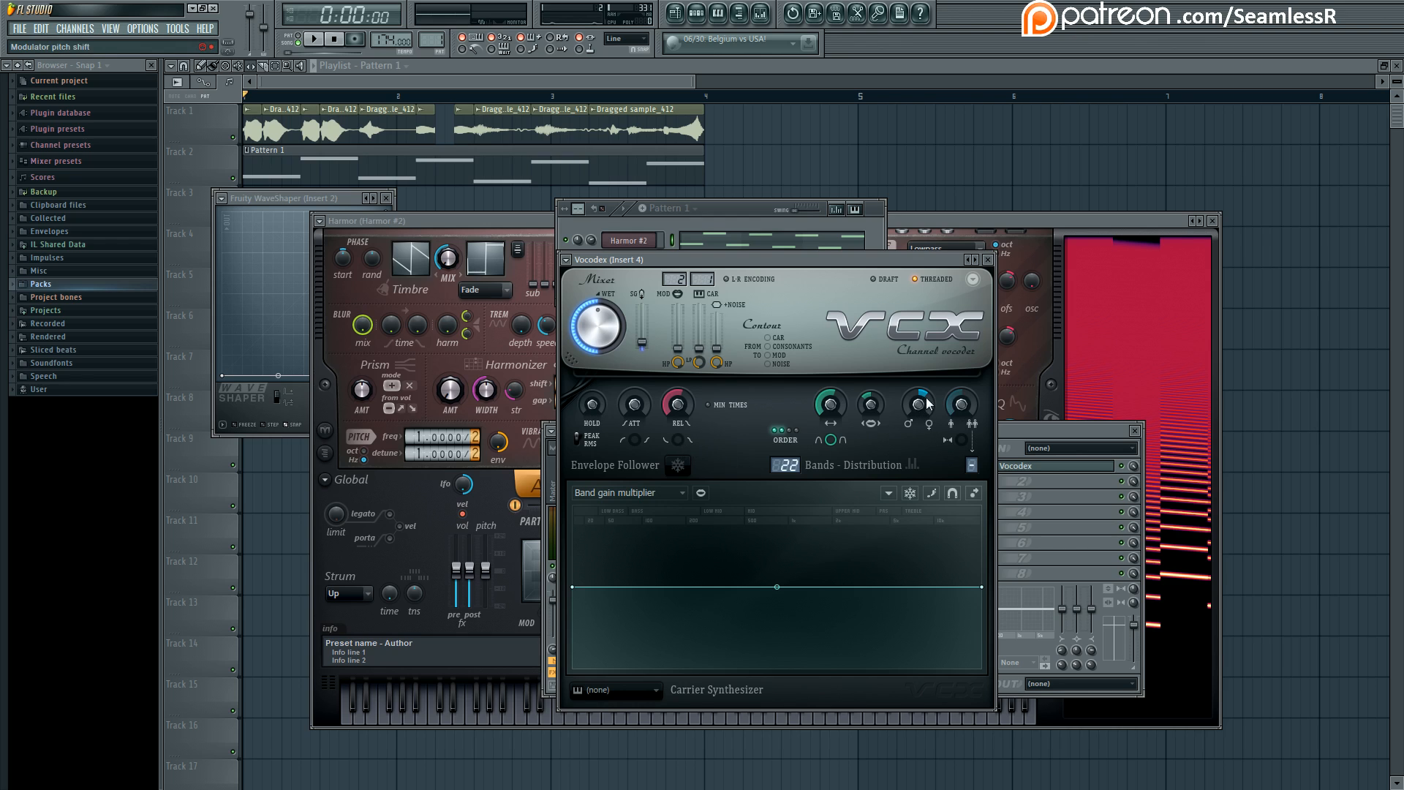
Step: Show Vocodex's band distribution curve and try moving its first point
left_click(634, 492)
left_click(639, 654)
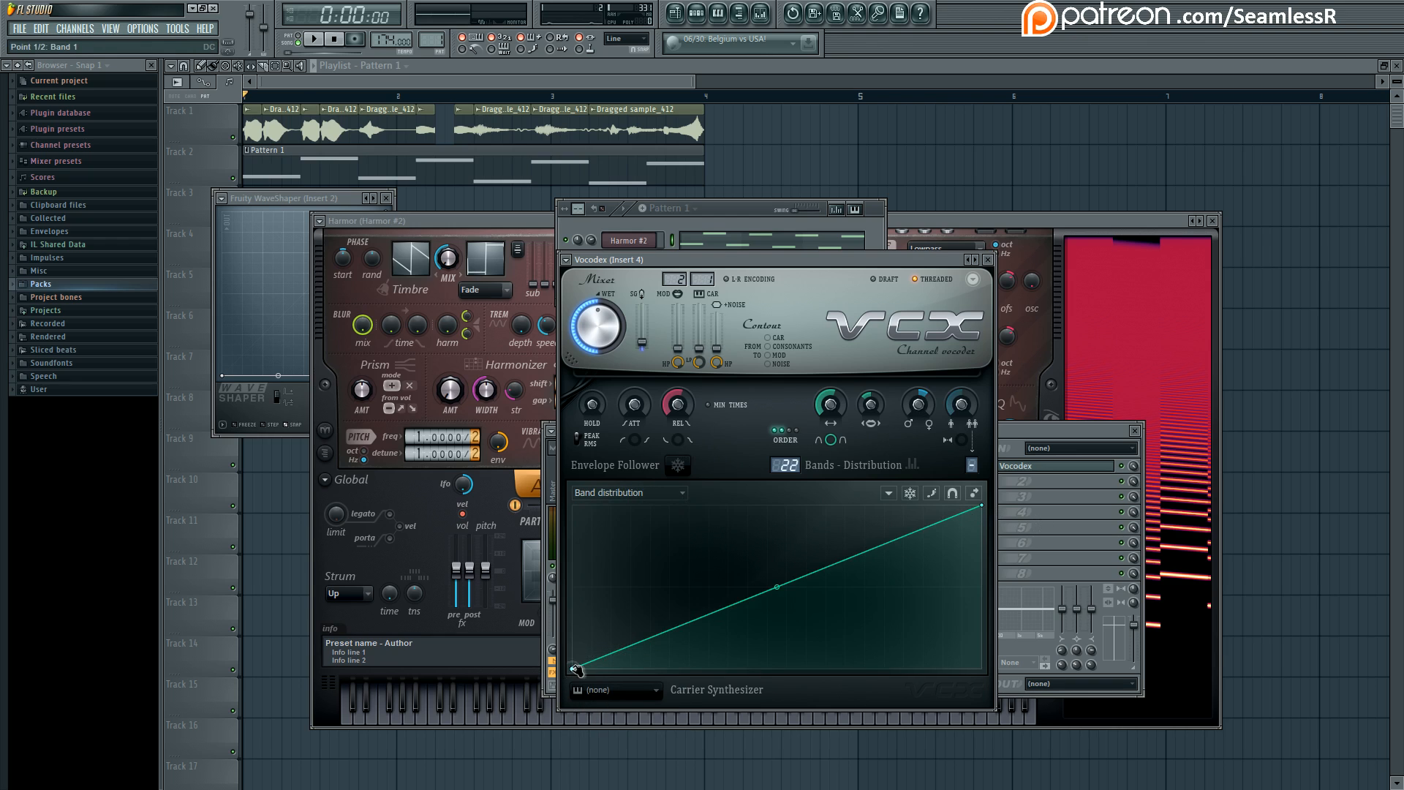
left_click_drag(573, 667, 779, 713)
left_click(626, 490)
left_click(633, 494)
left_click_drag(713, 259, 683, 261)
Step: Bring the Playlist forward and reopen Vocodex from mixer Insert 4
left_click(502, 77)
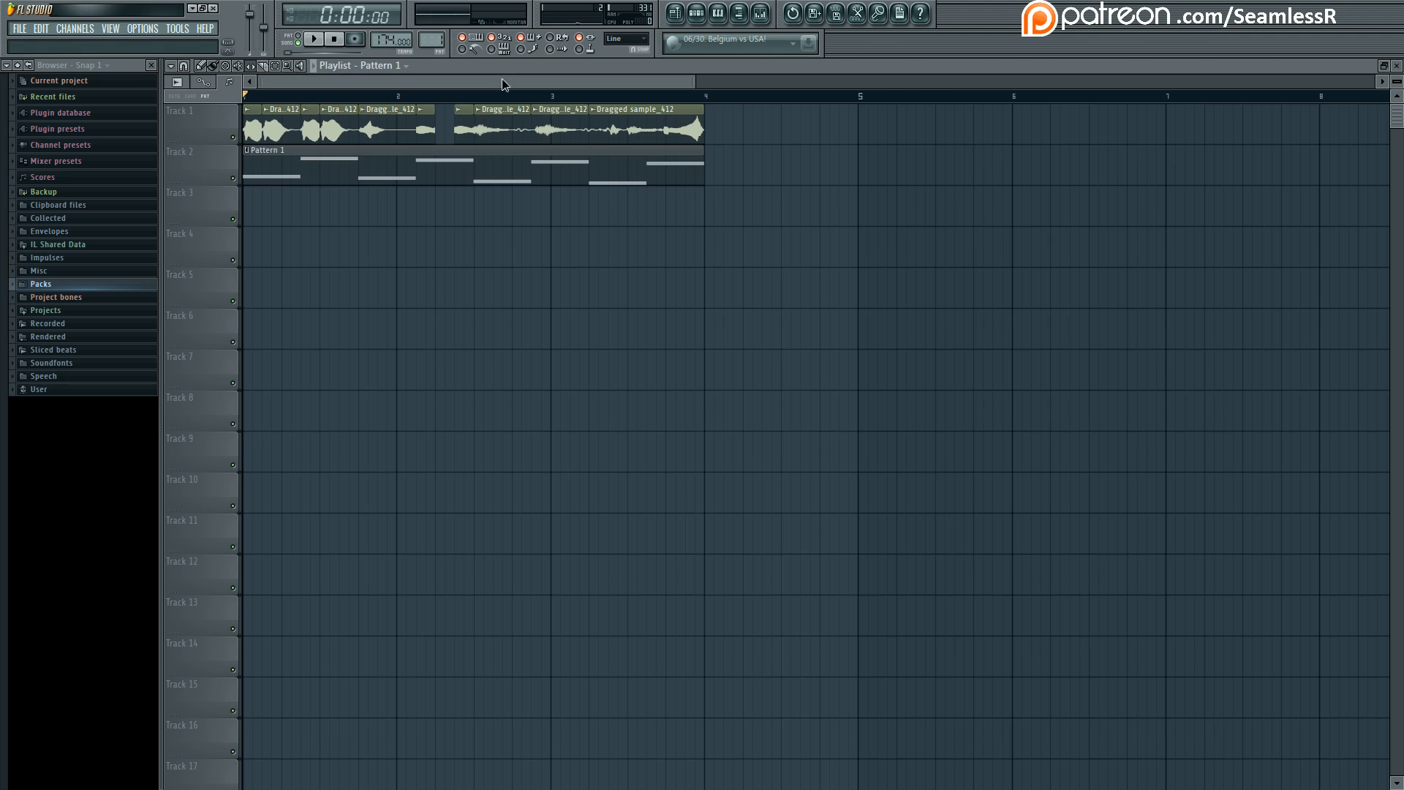
left_click(761, 13)
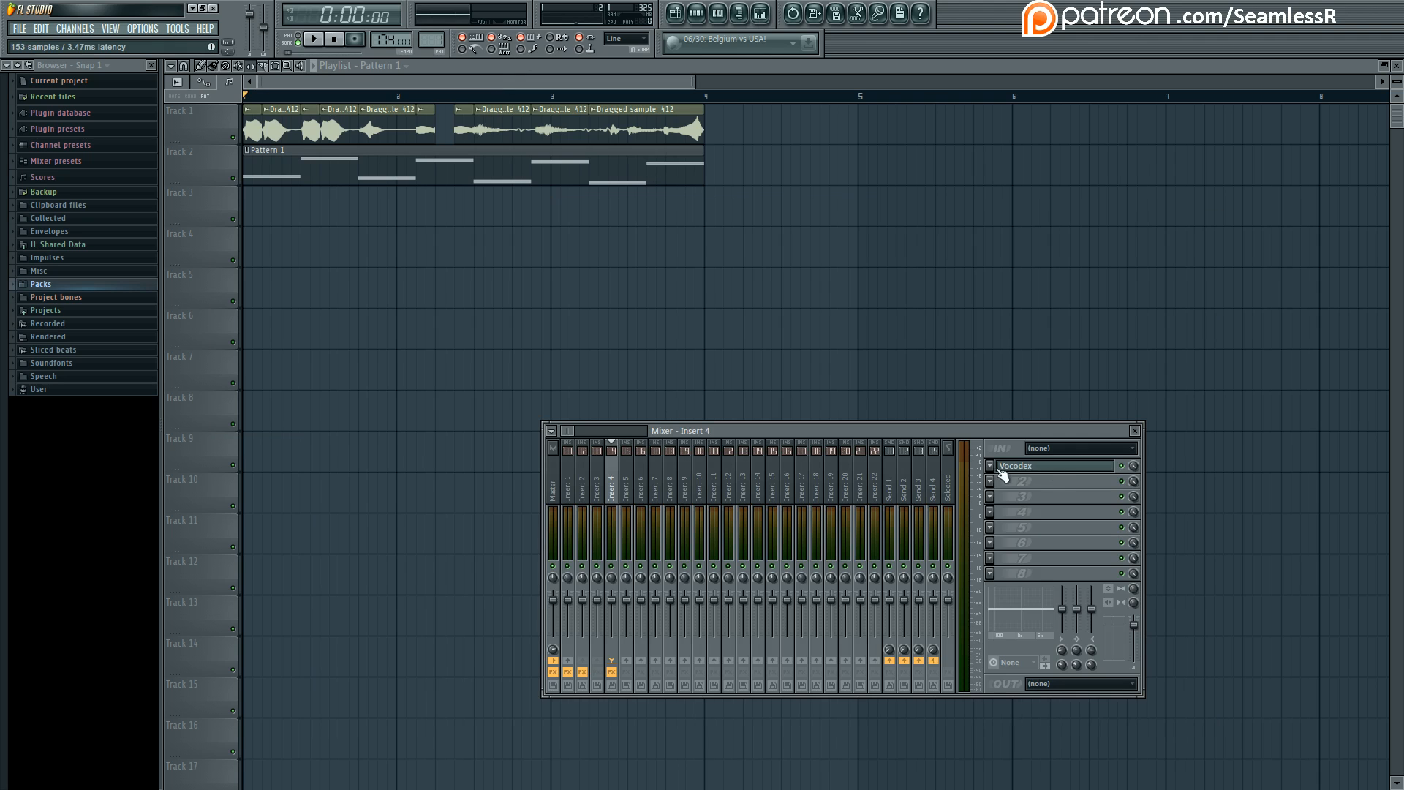
left_click(1053, 475)
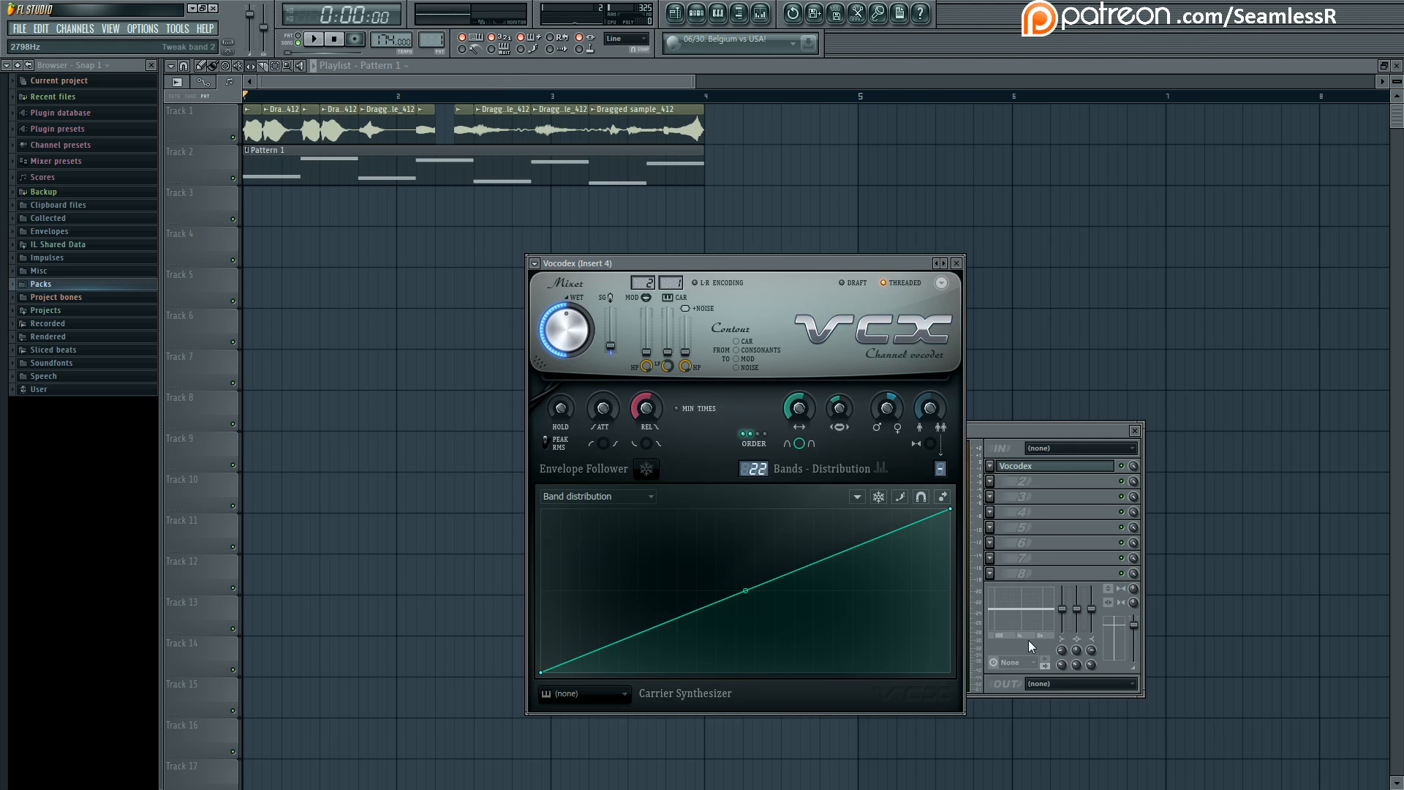